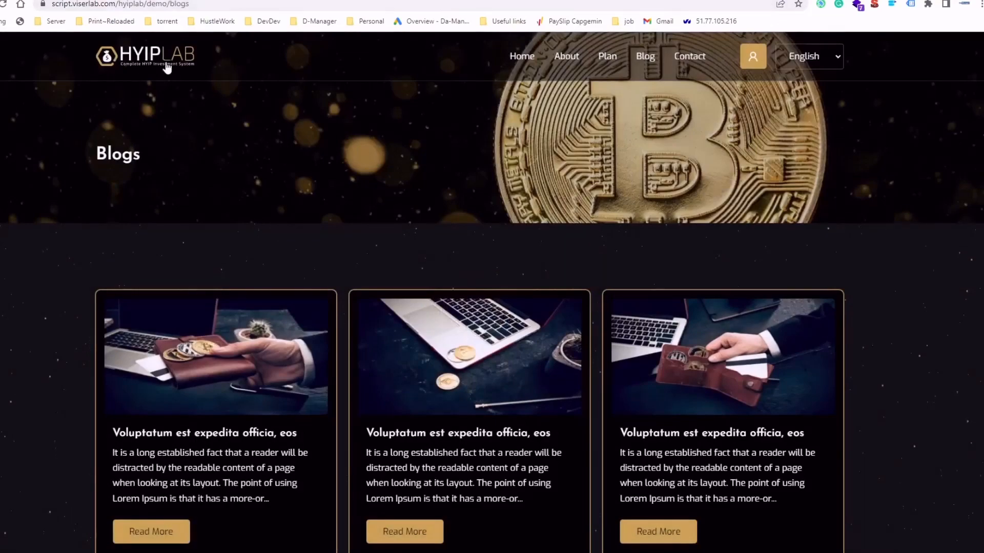
- Open the File Manager and browse into the public_html folder
left_click(167, 66)
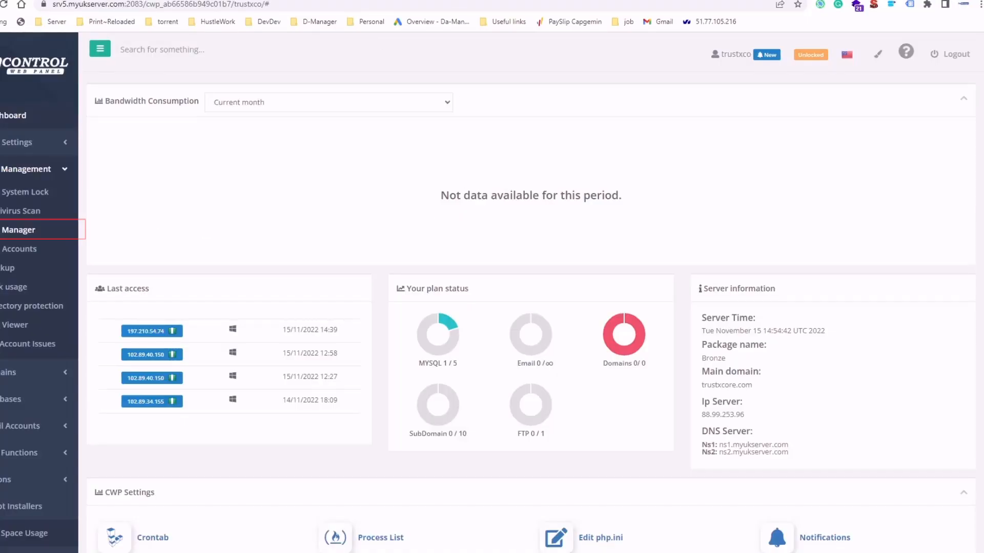
left_click(23, 233)
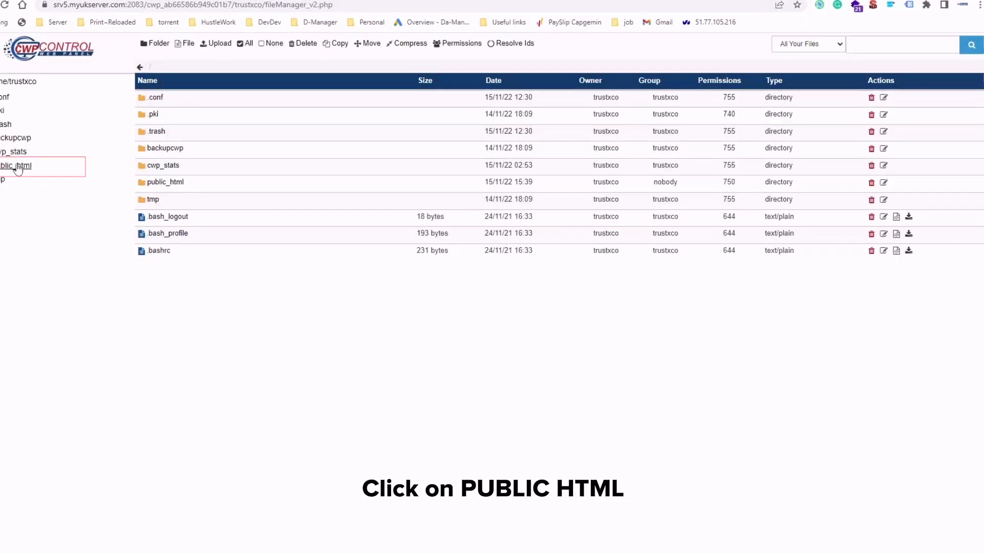
left_click(17, 166)
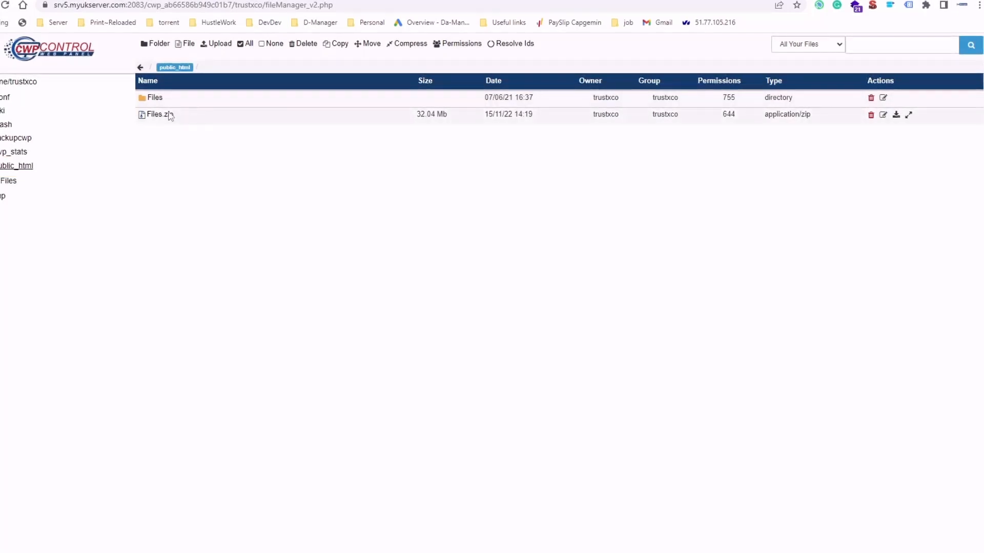
left_click(17, 166)
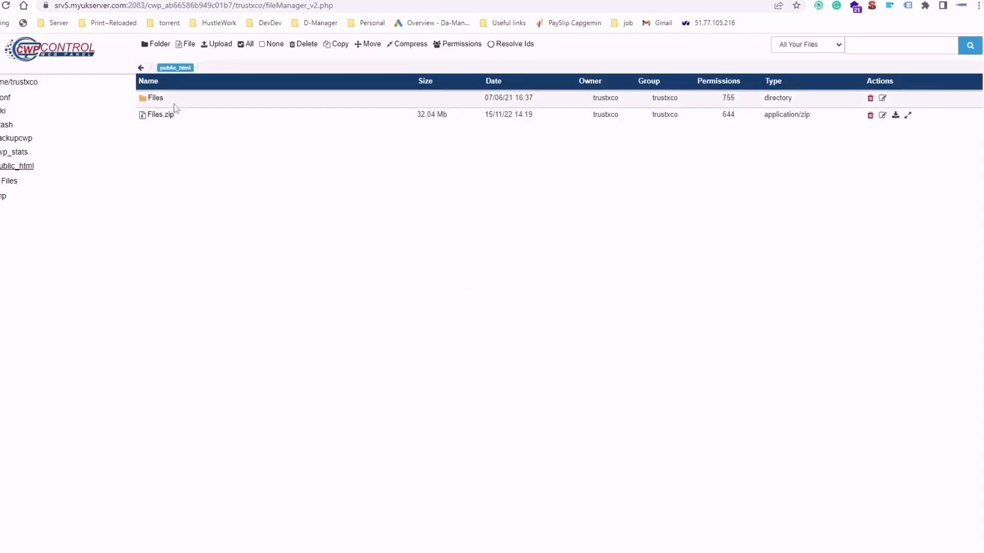
- Open the Files folder, select all its contents and move them up into public_html
double_click(193, 101)
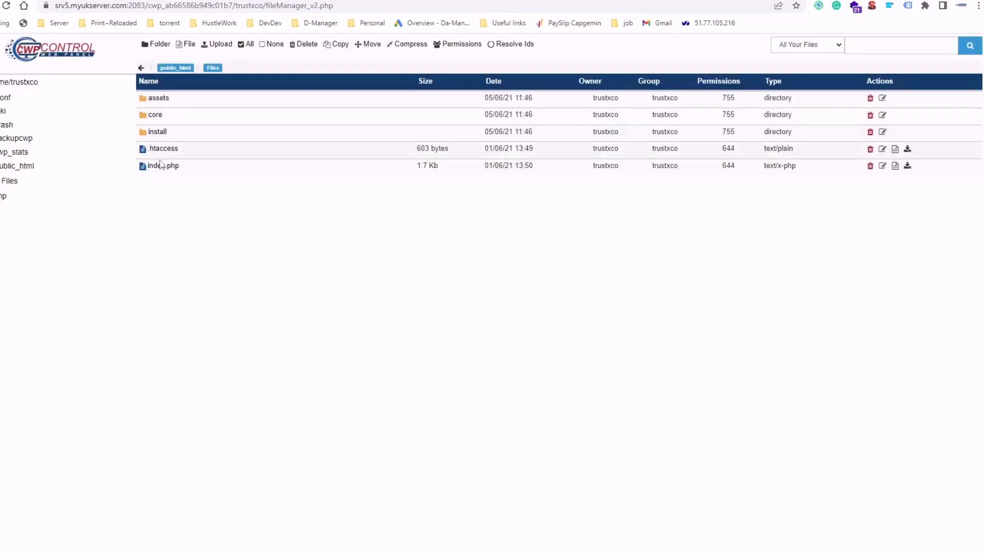
left_click(249, 45)
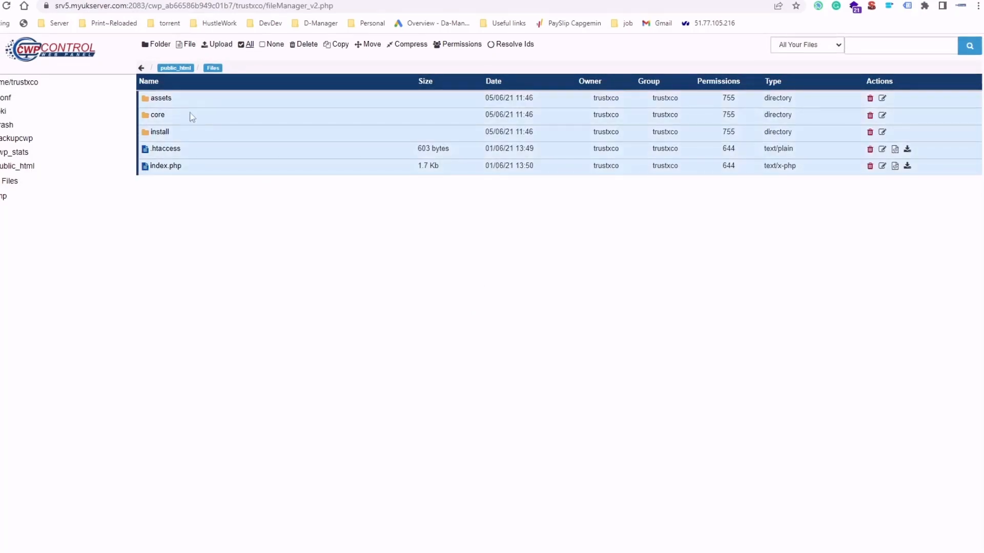
left_click_drag(191, 117, 25, 174)
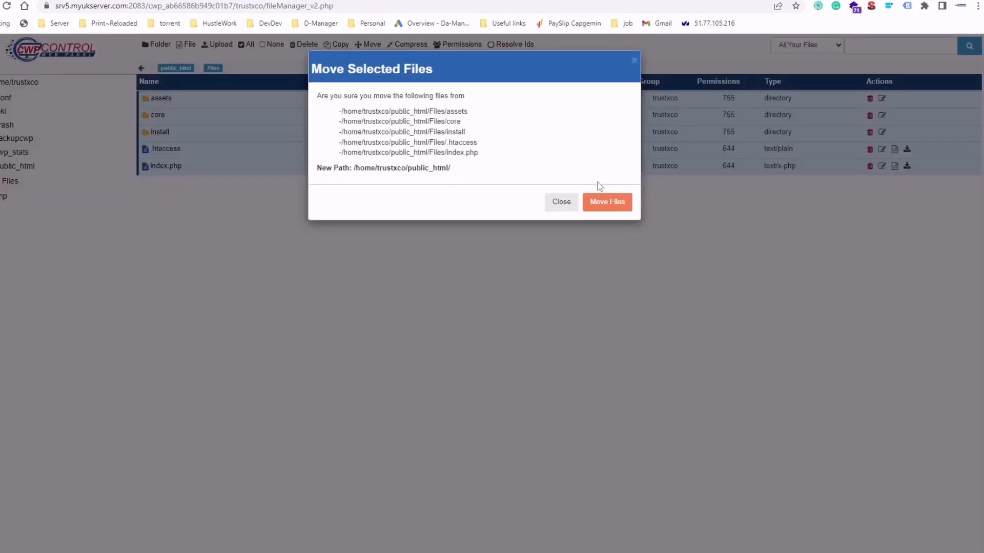
left_click(601, 202)
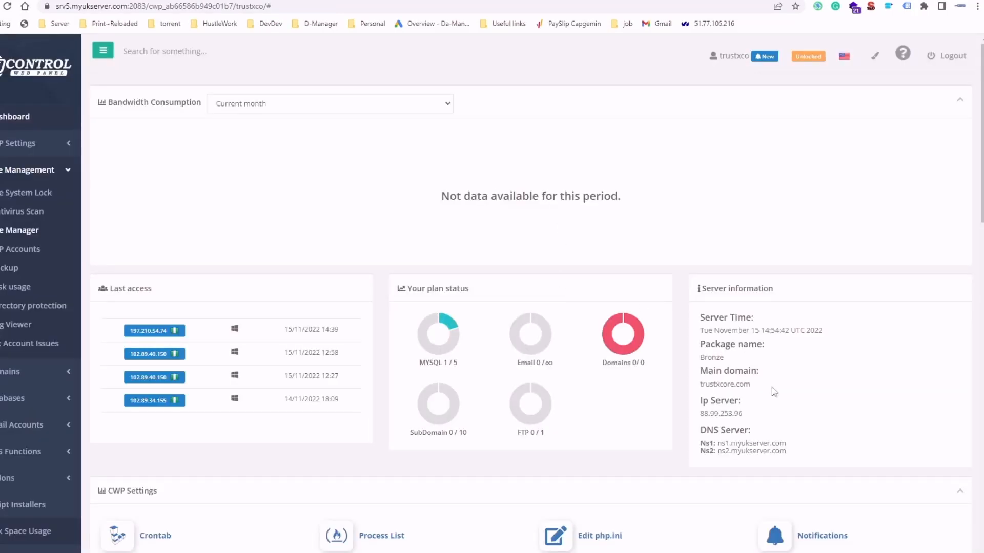
- Open the main domain trustxcore.com from the server information panel in a new tab
left_click_drag(766, 386, 681, 382)
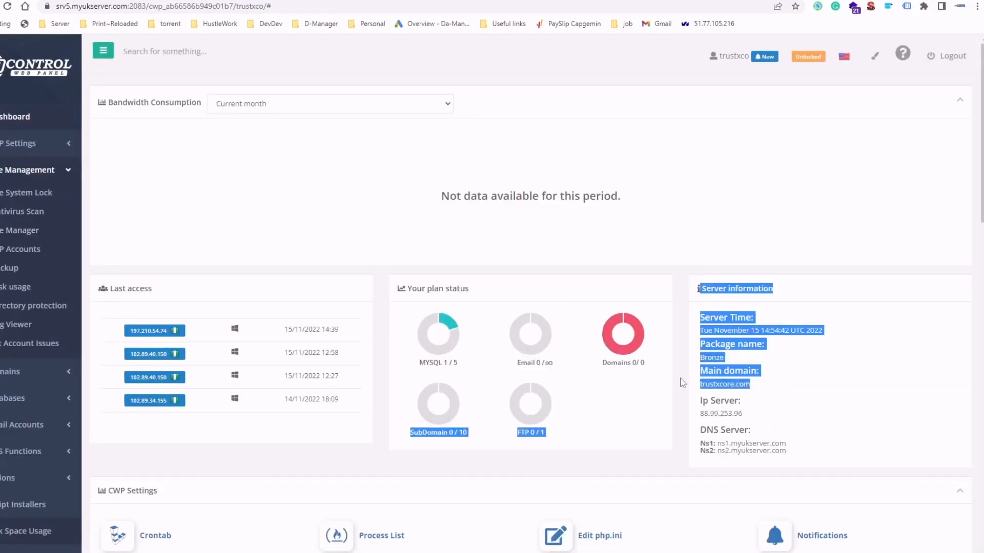
left_click(710, 388)
left_click_drag(764, 386, 700, 391)
right_click(699, 389)
left_click(766, 417)
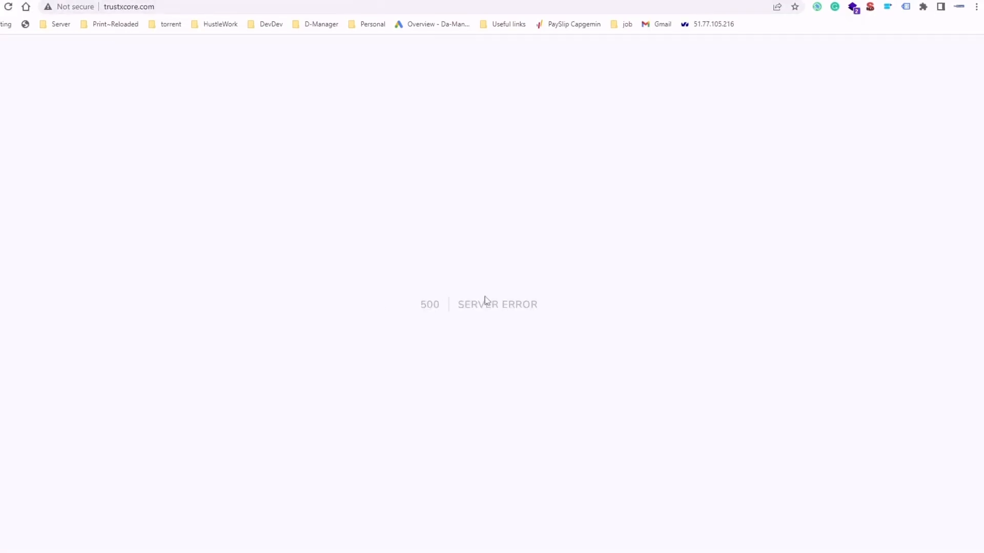
- Return to the file manager and reload the public_html folder listing
left_click_drag(484, 296, 595, 319)
left_click(461, 309)
left_click(266, 0)
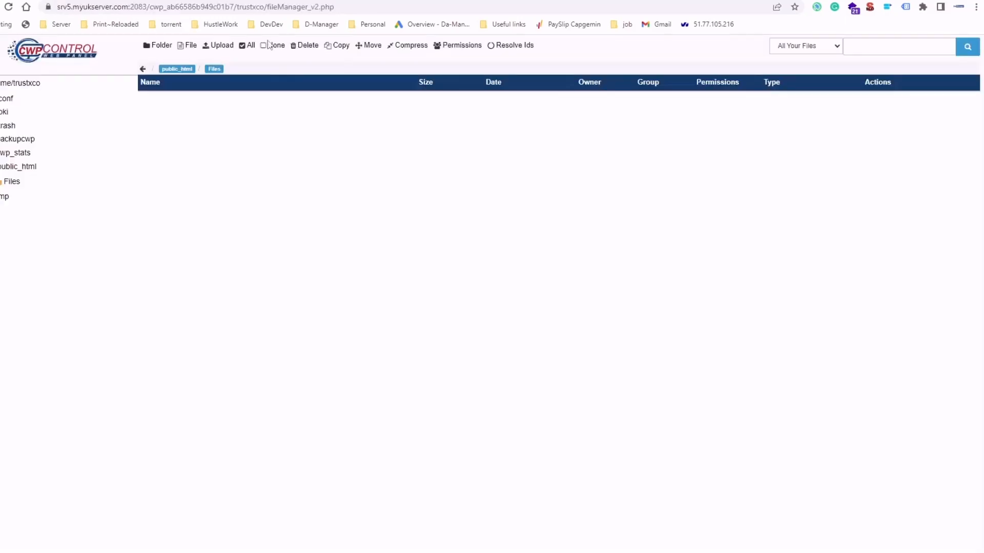
left_click(9, 170)
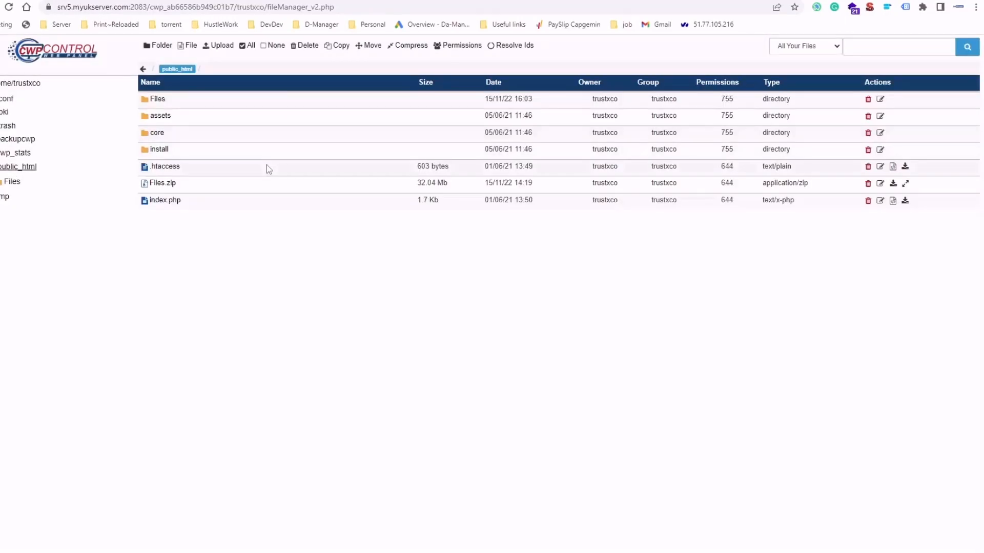
- Go to trustxcore.com/install in the browser to start the installer
left_click(192, 0)
left_click(195, 7)
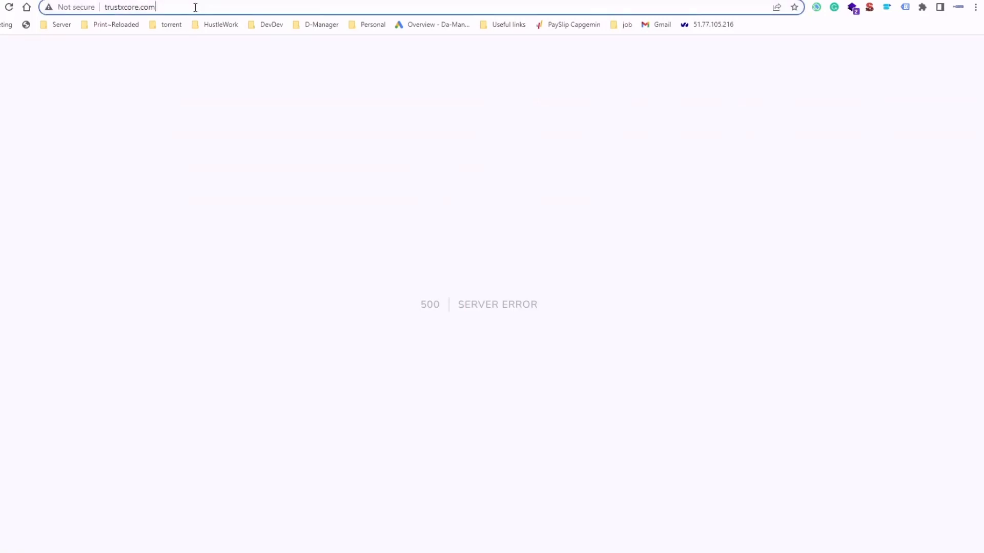
type("/insxt")
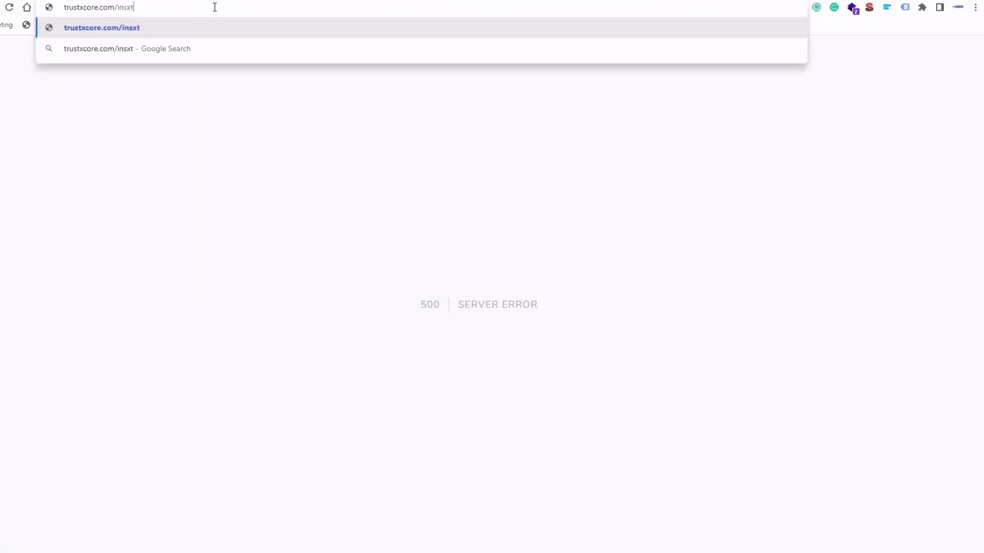
key("BackSpace")
key("BackSpace")
key("BackSpace")
type("stall")
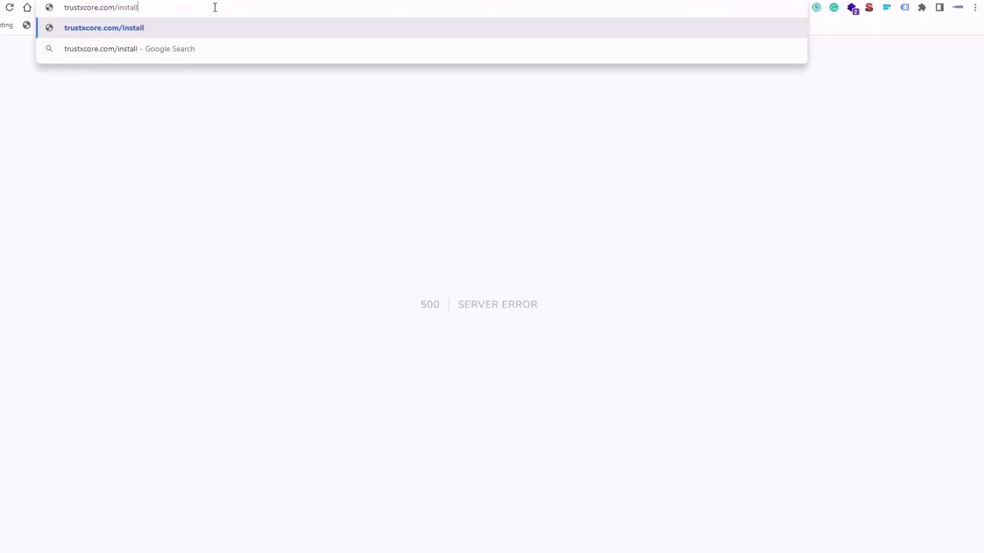
key("Return")
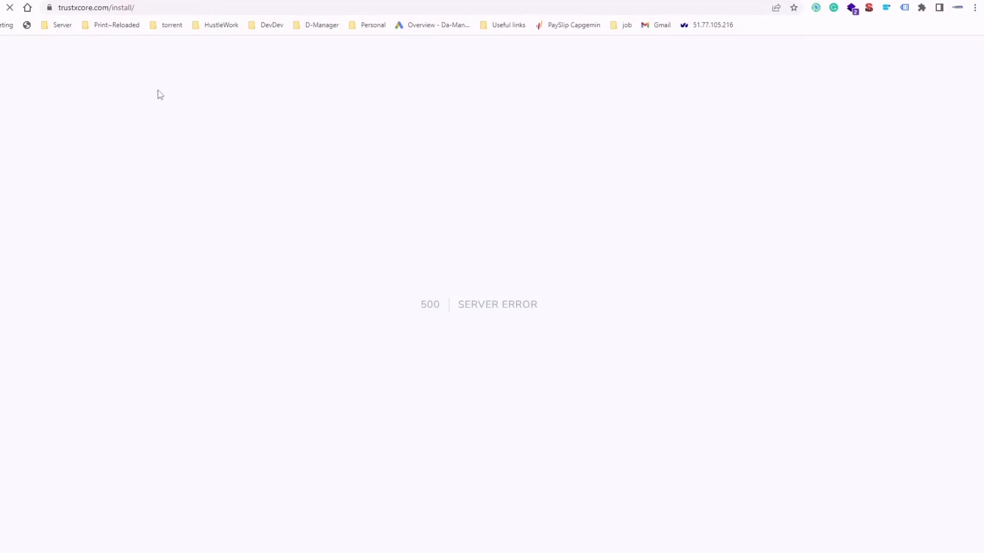
- Accept the installer's terms of use and go to the next step
scroll(490, 233, "down", 2)
scroll(435, 177, "up", 2)
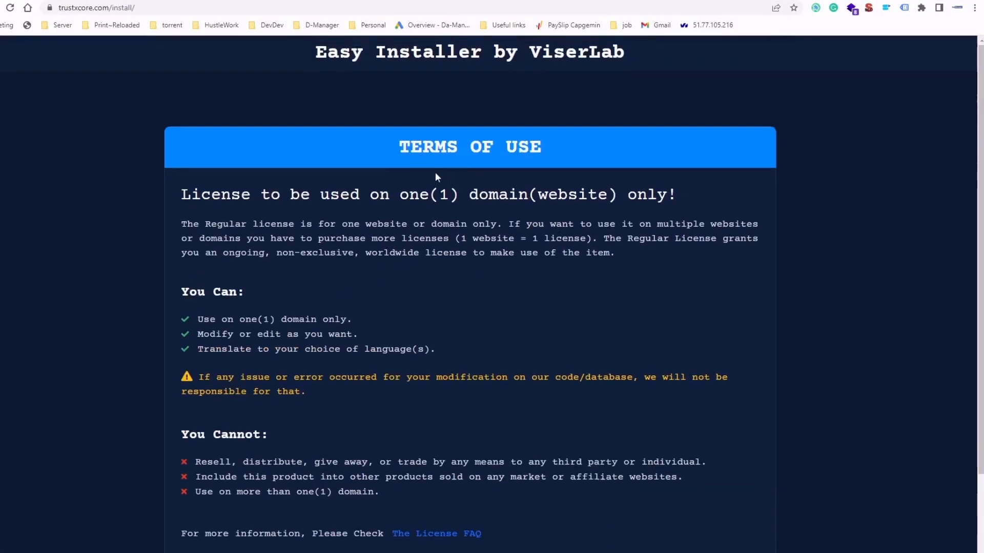
scroll(597, 219, "down", 2)
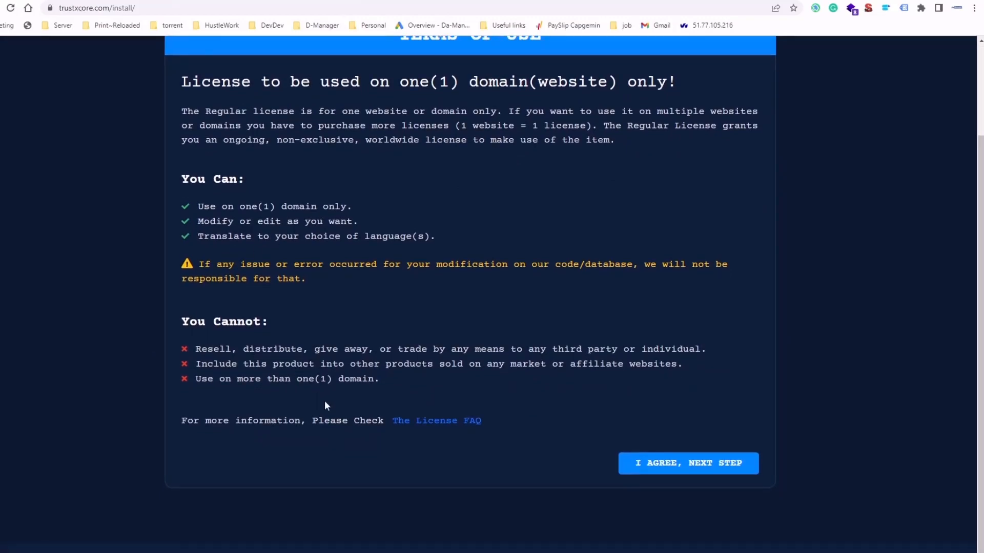
left_click(736, 464)
- Review the server requirements list in the installer
scroll(519, 231, "down", 4)
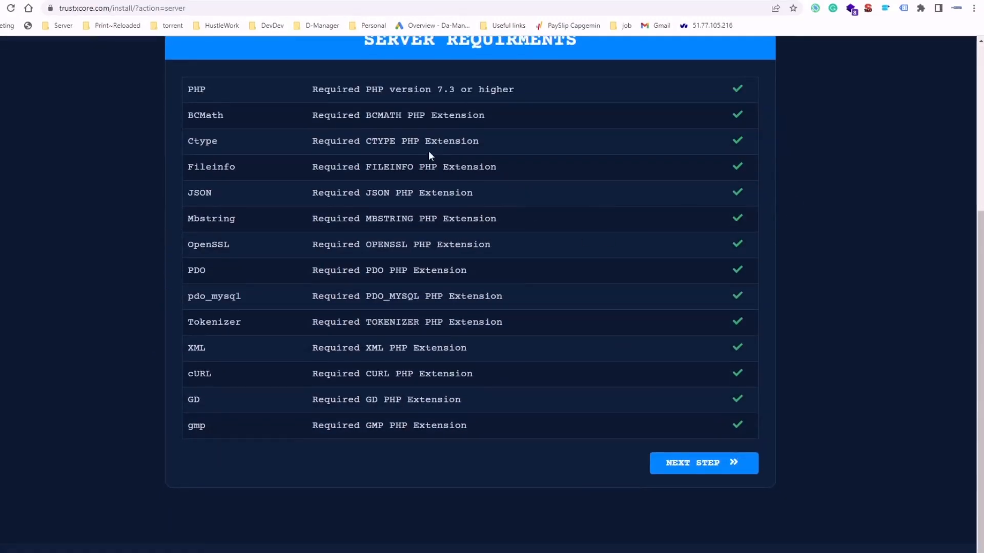
scroll(428, 151, "up", 3)
scroll(455, 257, "down", 1)
scroll(480, 112, "up", 1)
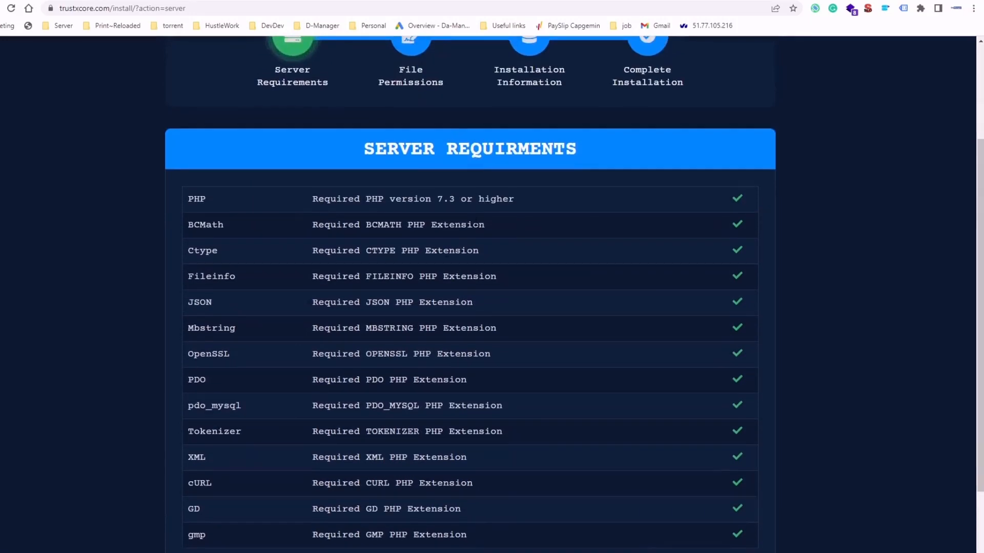
scroll(565, 181, "down", 3)
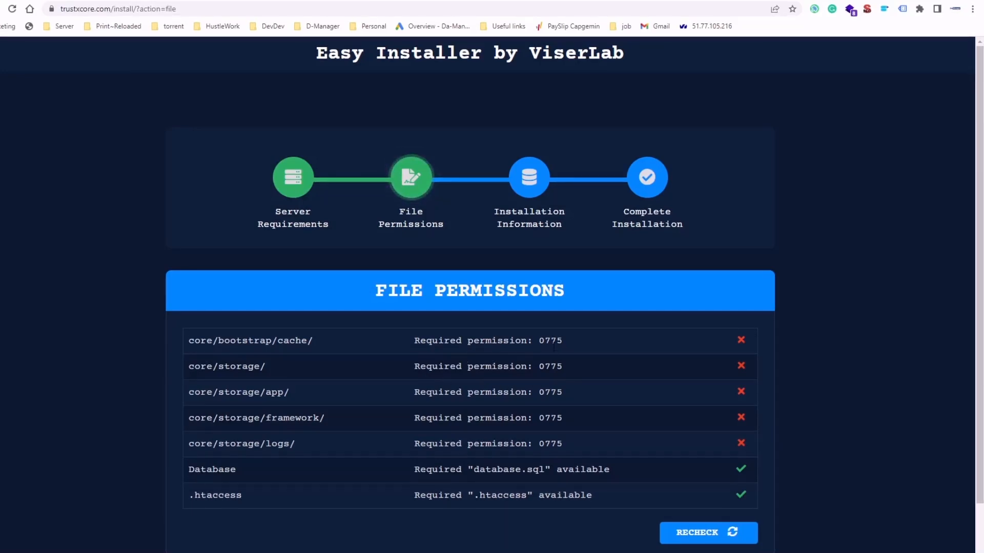
- Check the required 0775 folder permissions and switch between the installer and the file manager
left_click_drag(538, 340, 573, 339)
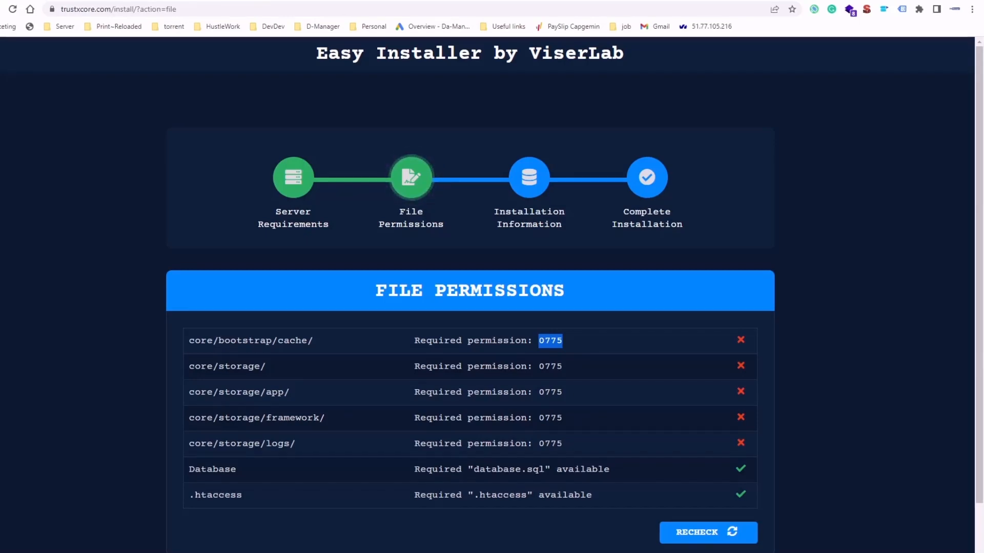
key("ctrl+Tab")
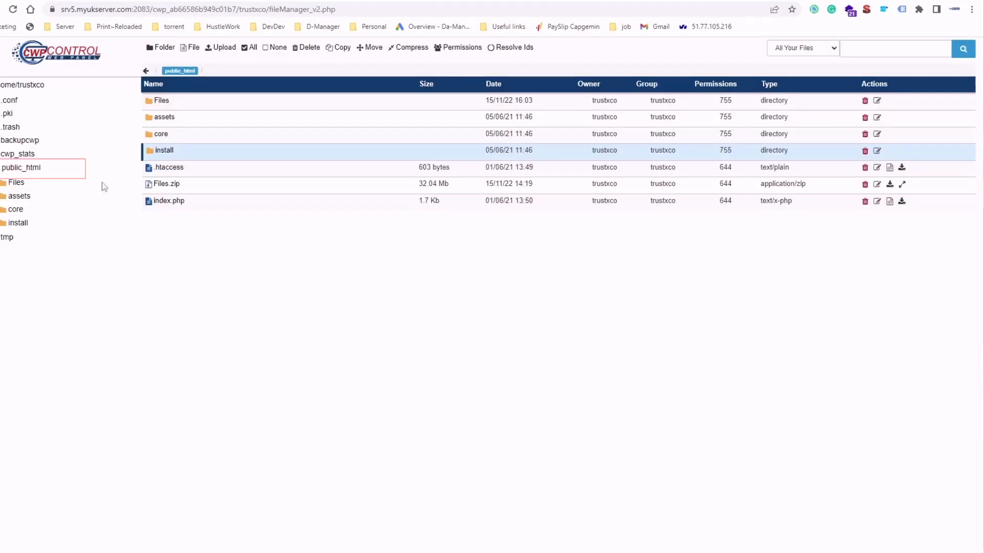
left_click(31, 168)
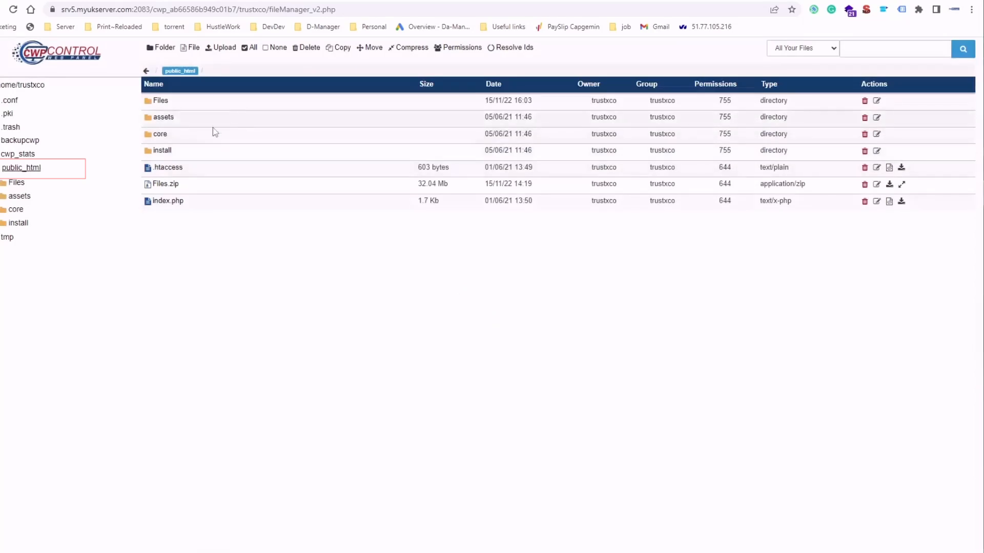
key("ctrl+Tab")
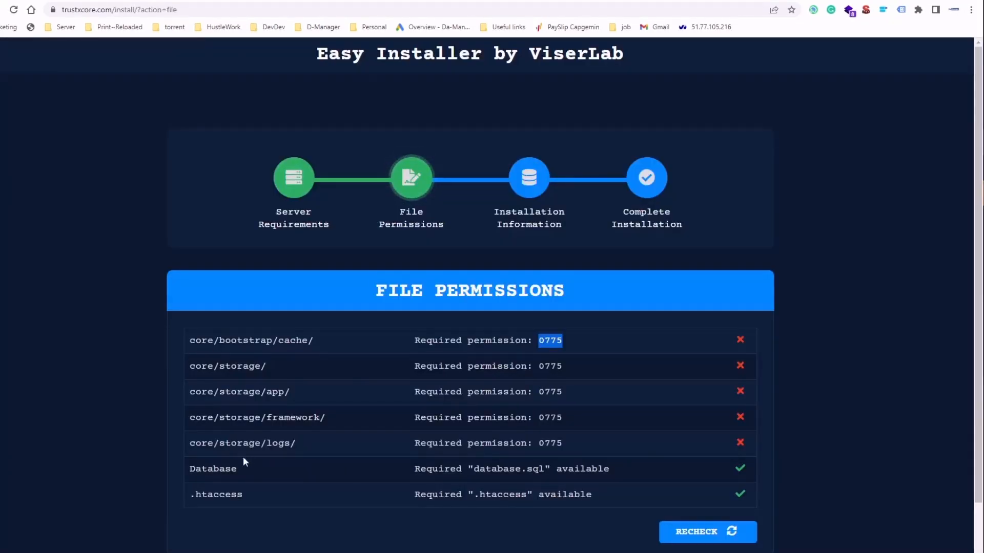
key("ctrl+Tab")
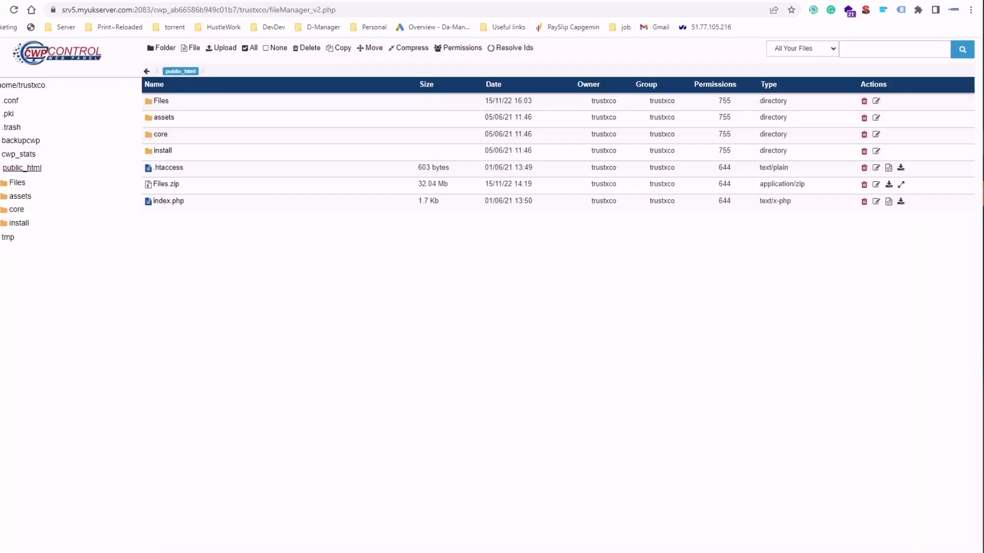
- Set the core folder's permissions to 775 recursively by adding group write access
right_click(187, 134)
left_click(273, 201)
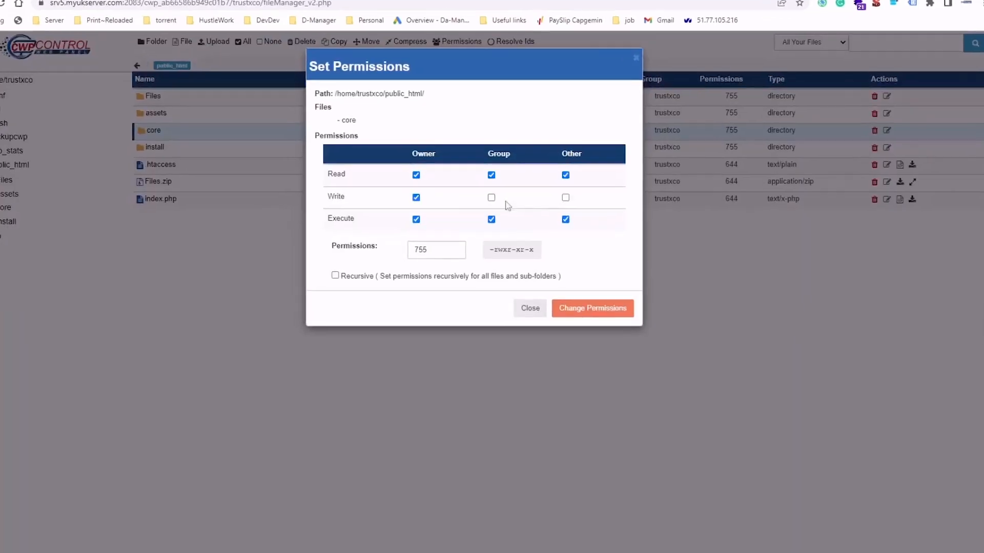
left_click(490, 193)
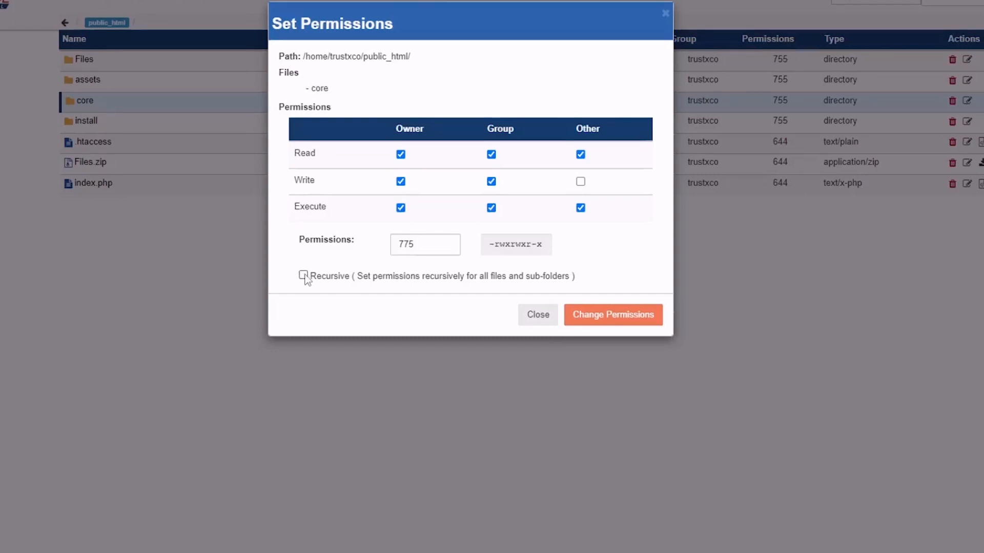
left_click(303, 275)
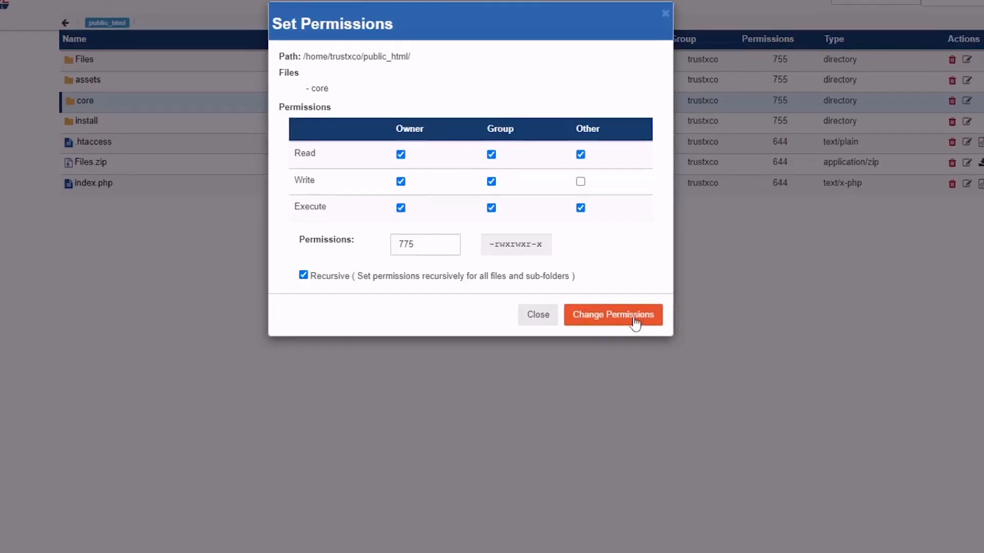
left_click(634, 314)
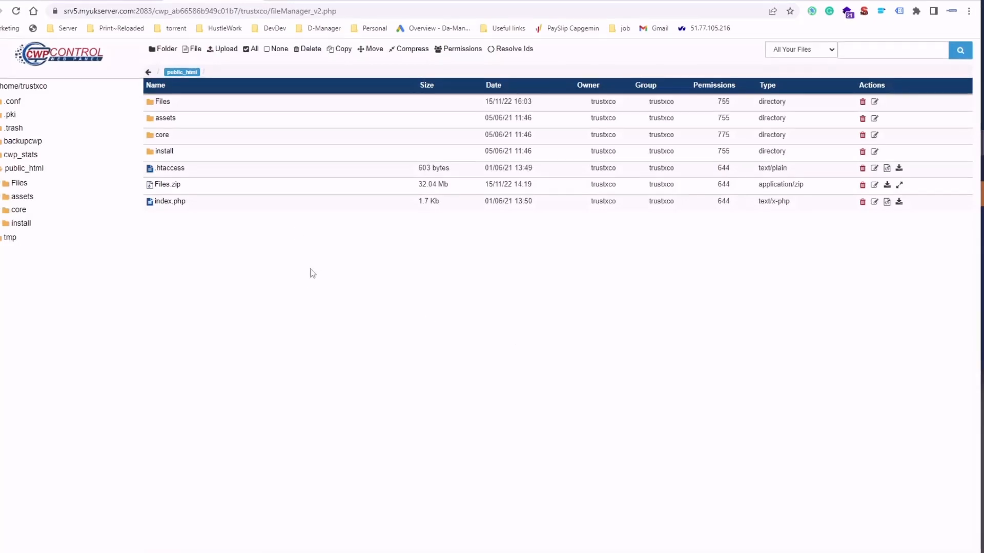
- Recheck the file permissions in the installer and continue to the installation information step
left_click(117, 1)
scroll(576, 398, "down", 2)
left_click(707, 468)
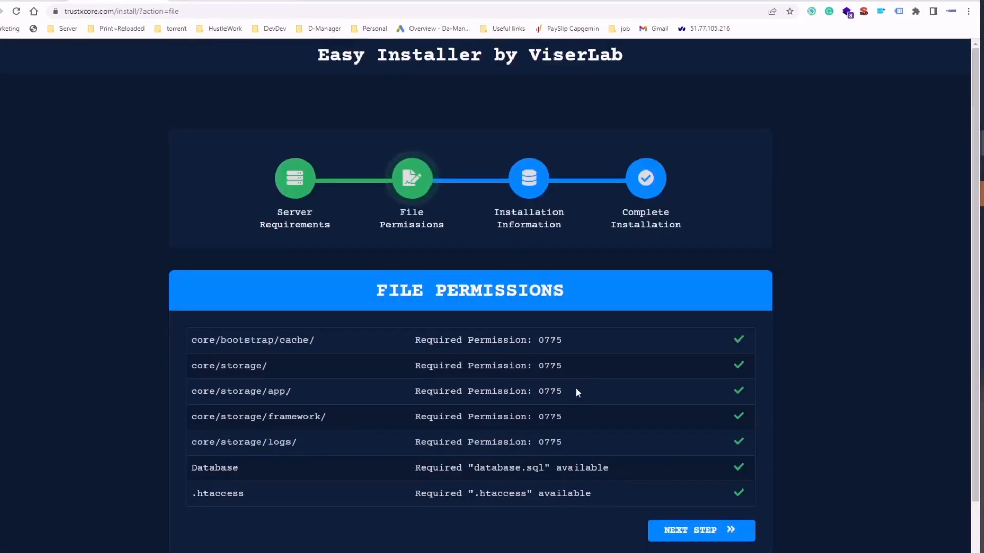
left_click(714, 531)
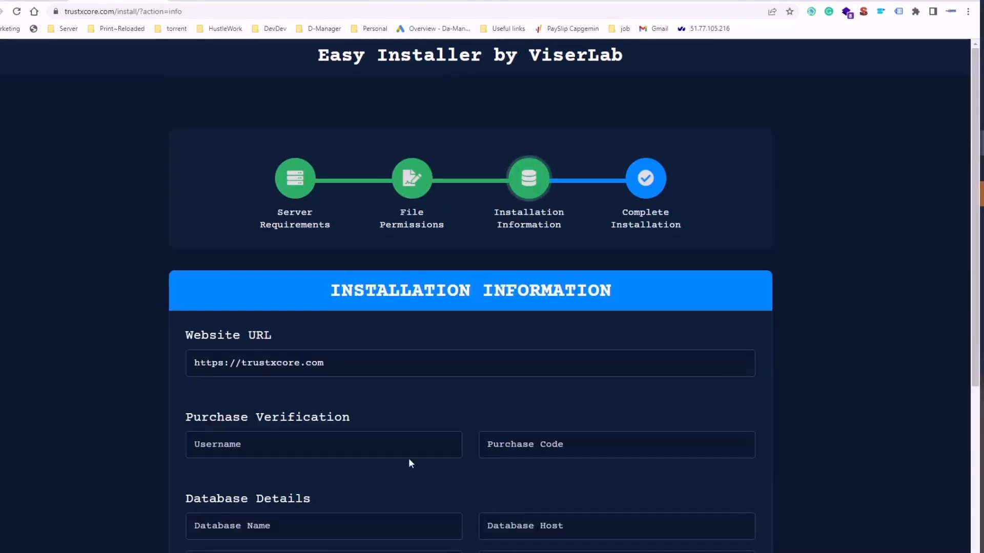
- Review the installation information form fields for purchase verification, database details and admin credentials
scroll(308, 358, "down", 3)
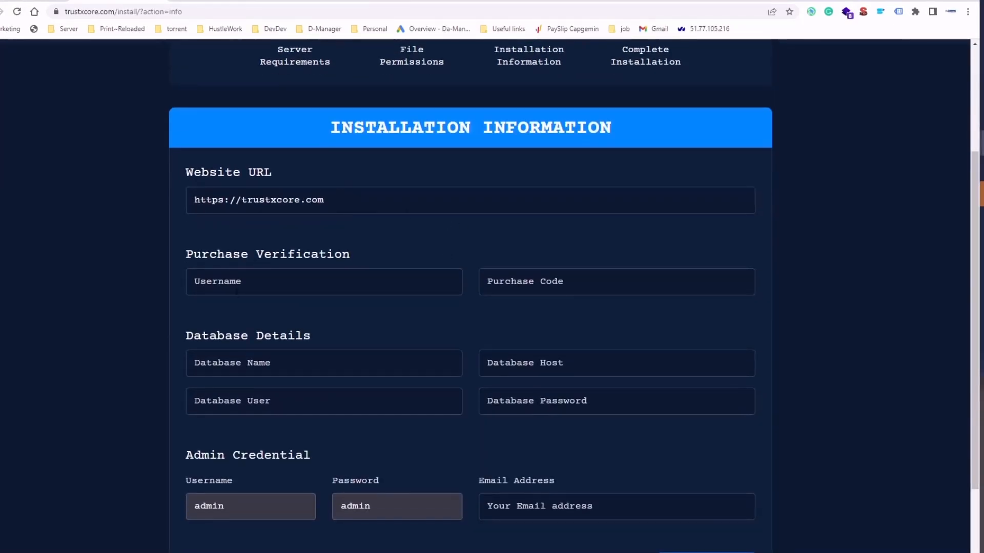
left_click(237, 294)
key("Tab")
scroll(447, 265, "down", 1)
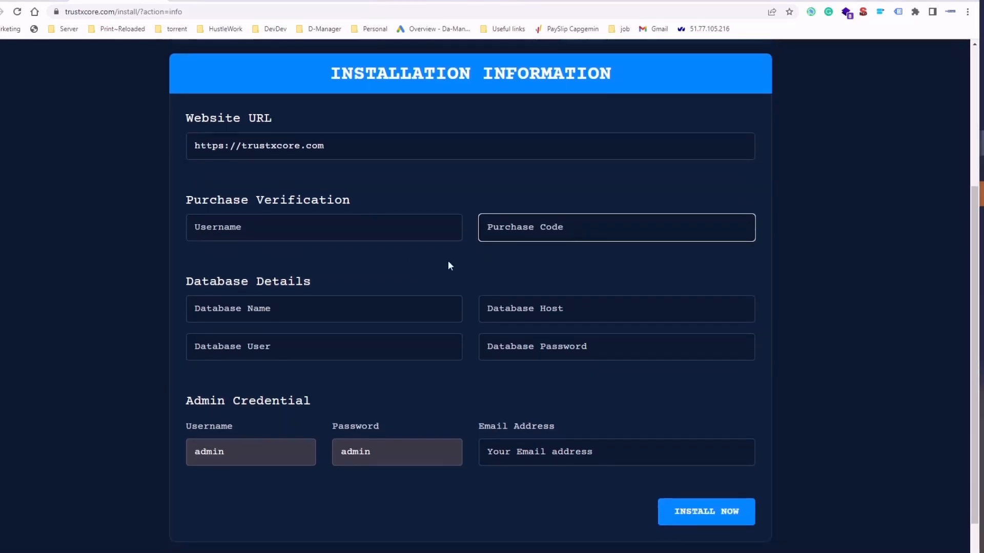
key("Tab")
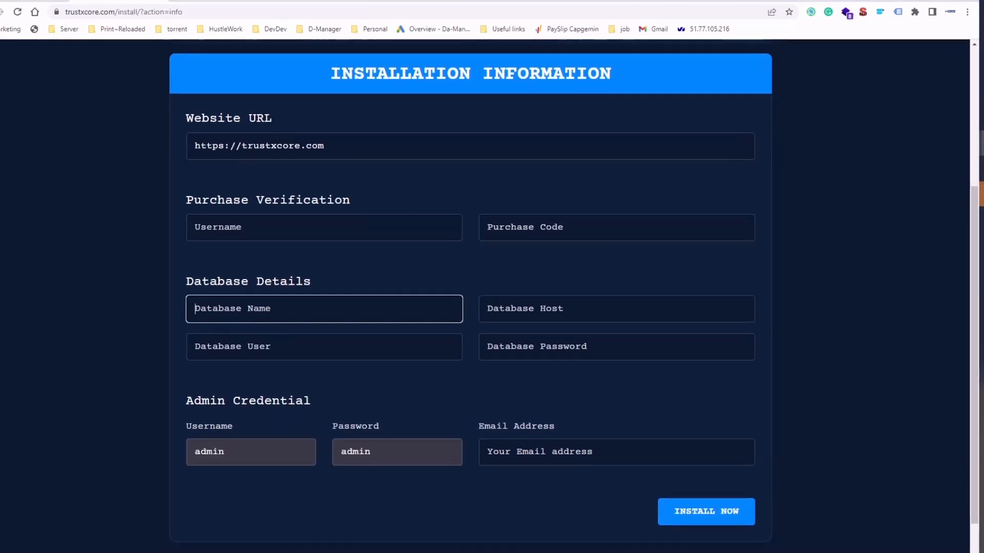
key("Tab")
key("Tab")
left_click(187, 350)
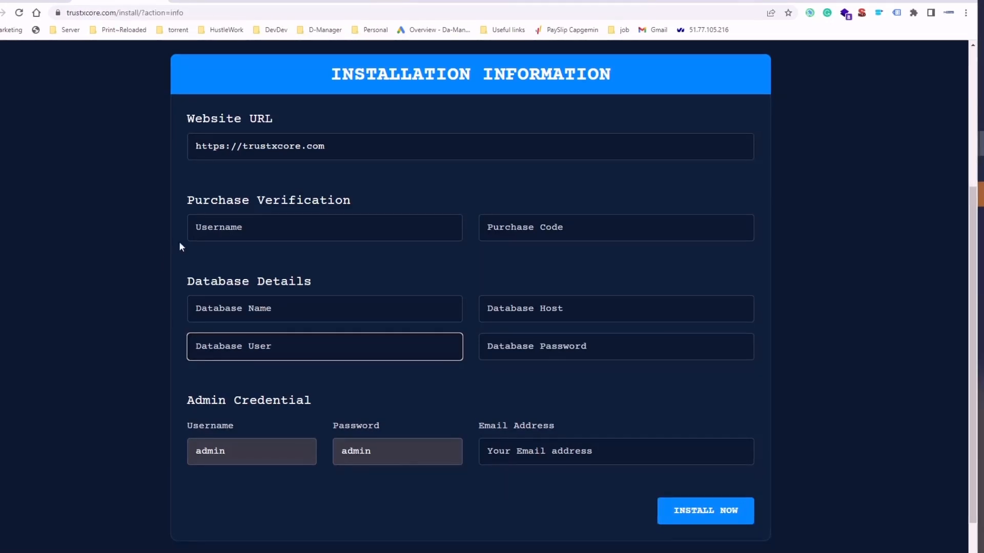
- Paste the purchase verification username and purchase code into the form
left_click(196, 231)
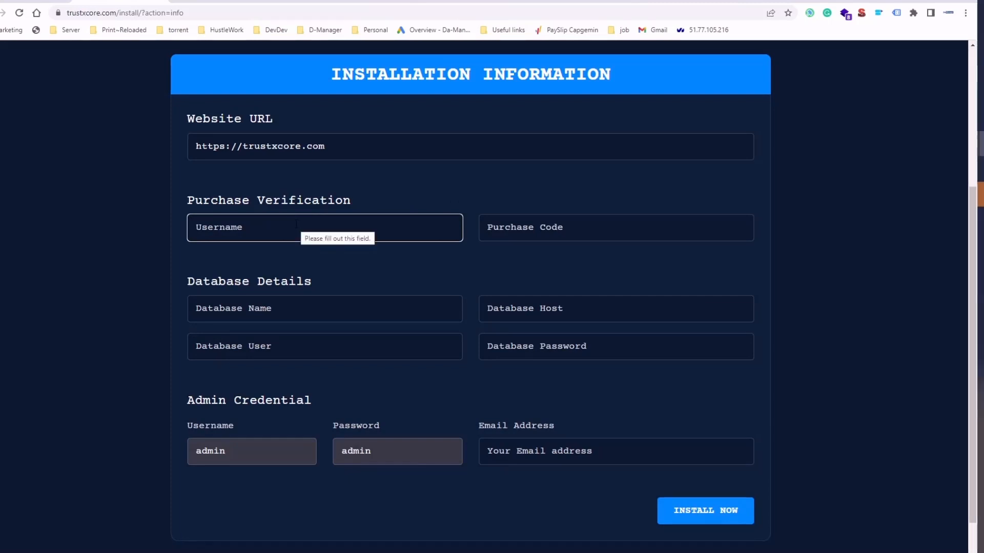
key("ctrl+v")
key("Tab")
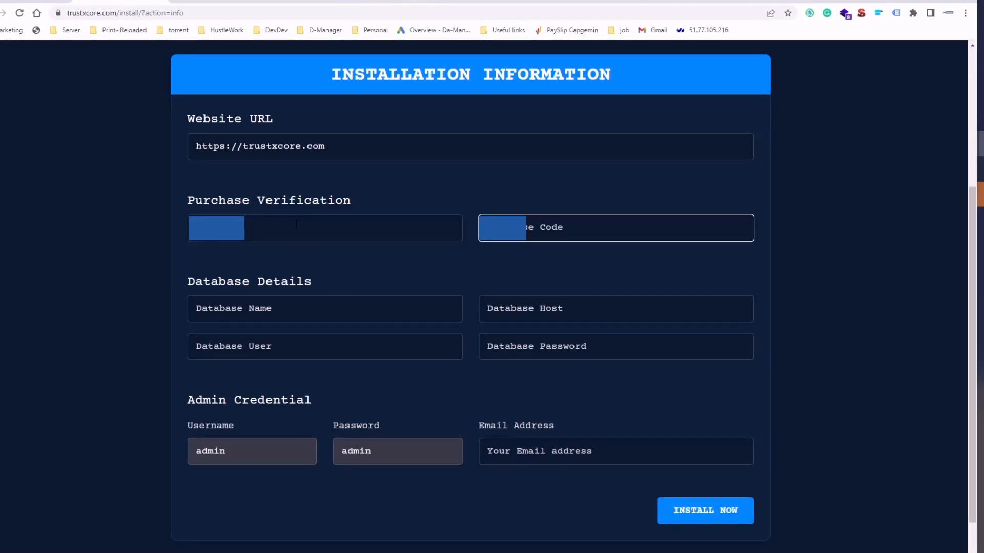
key("ctrl+v")
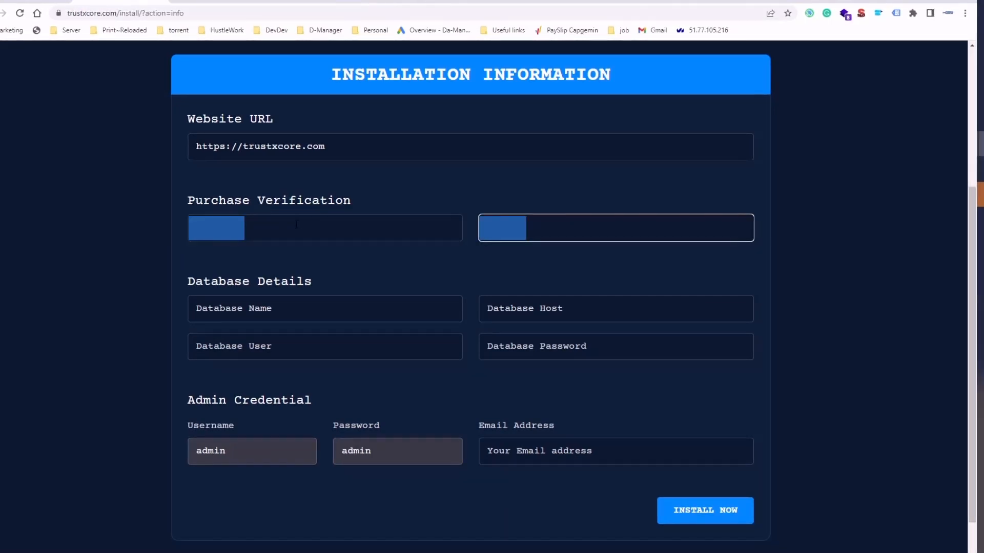
- Paste the database name, database host and database user into the database details fields
key("Tab")
key("ctrl+v")
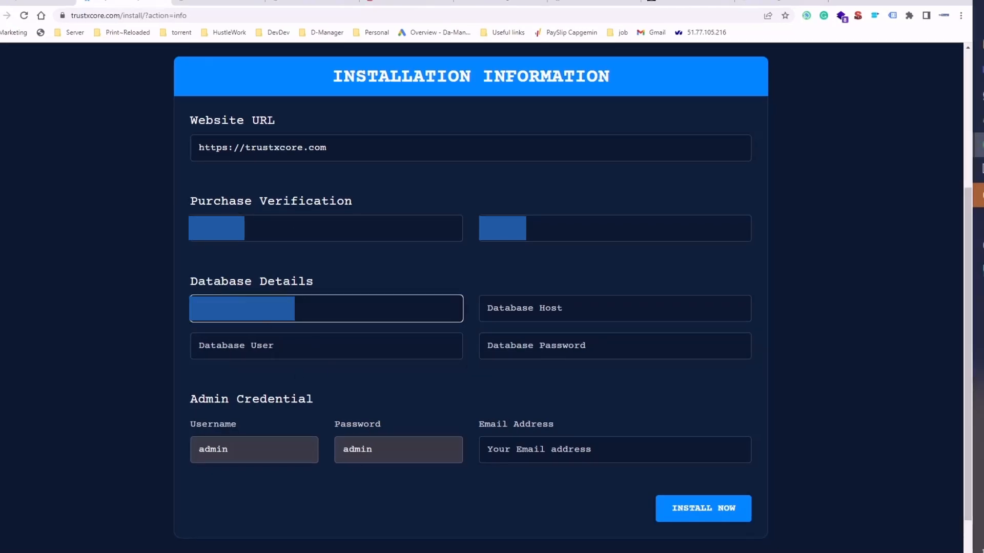
key("Tab")
key("ctrl+v")
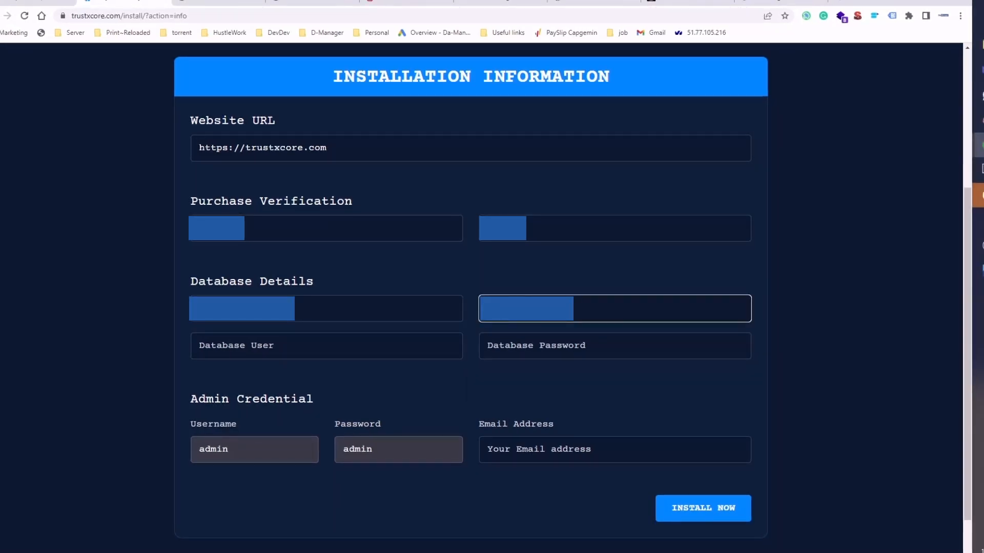
key("Tab")
key("ctrl+v")
left_click(306, 344)
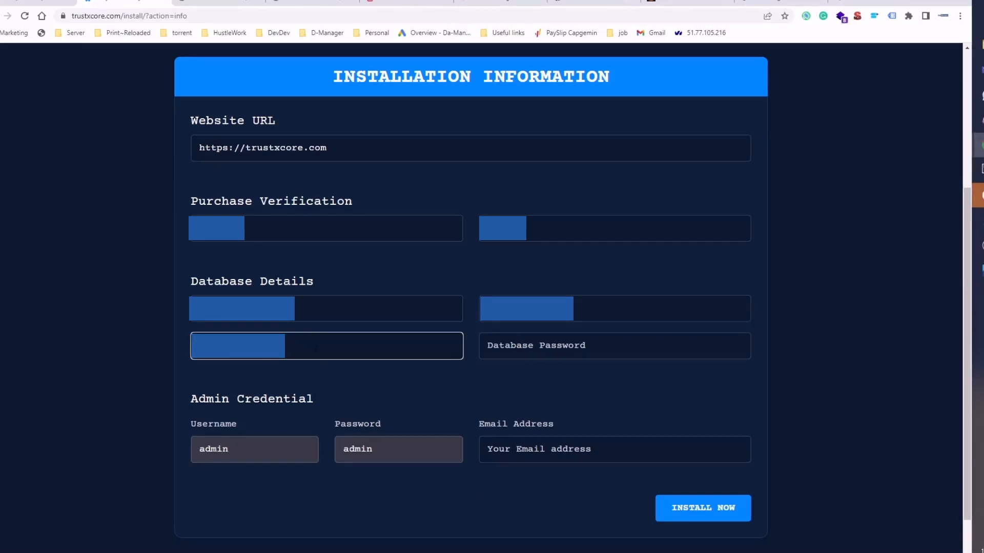
left_click(56, 2)
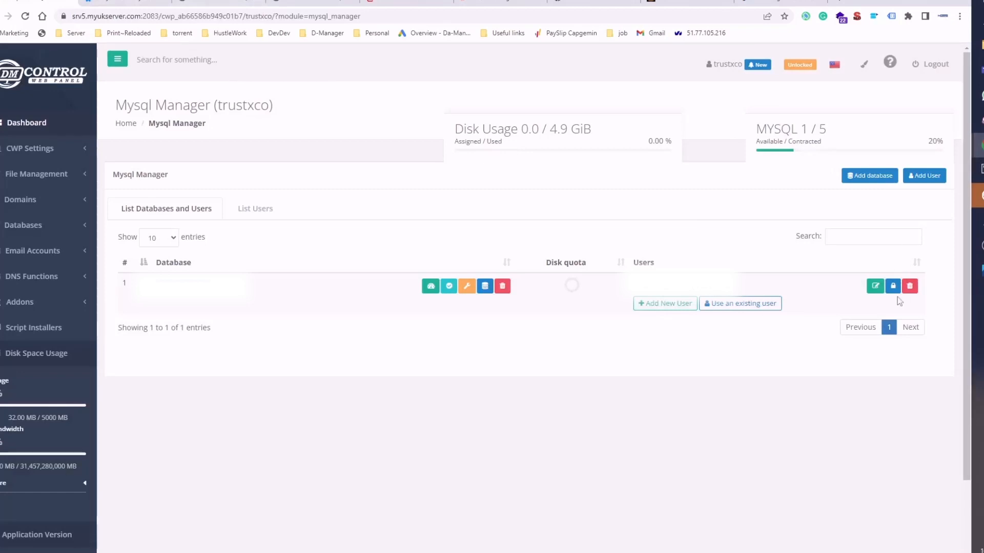
left_click(875, 286)
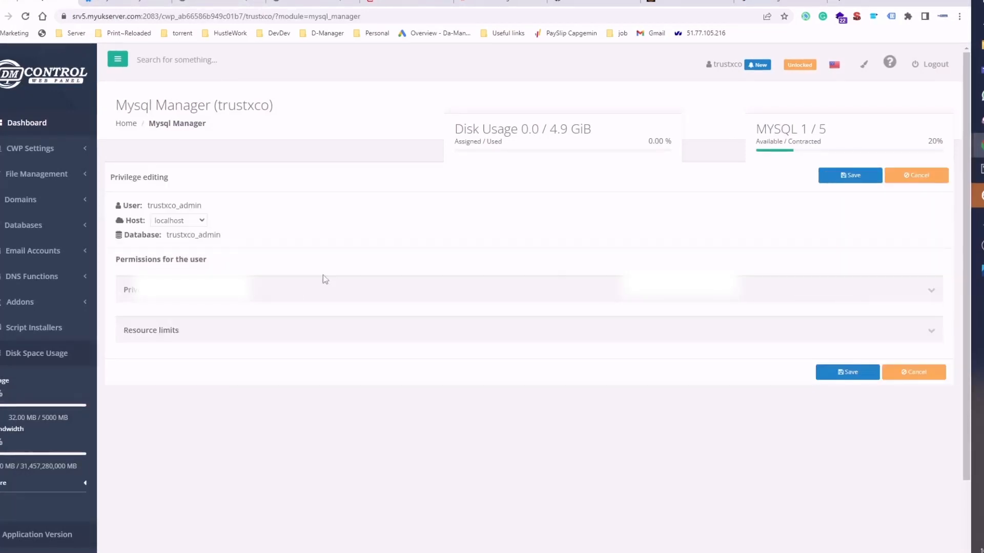
left_click(892, 375)
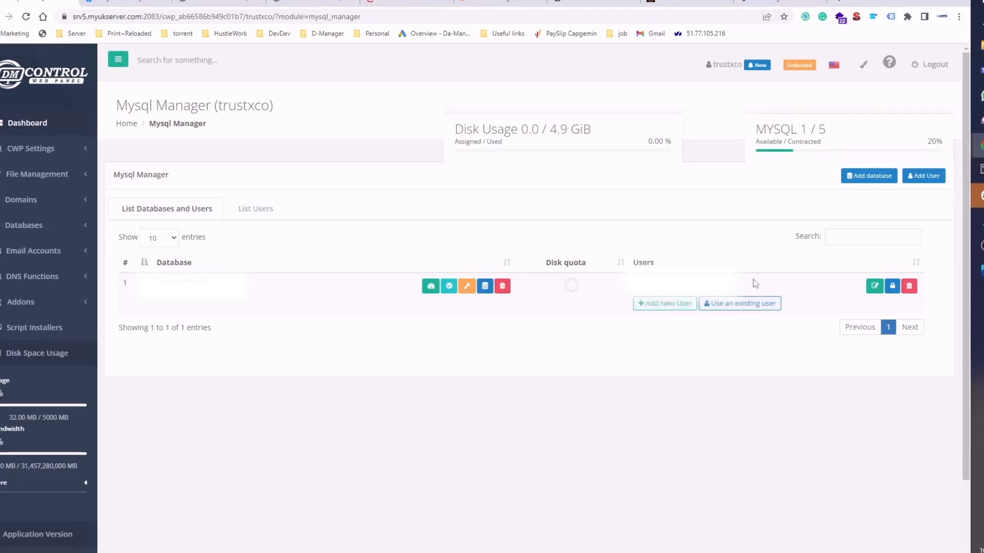
- Change the password of the trustxco_admin MySQL user in the control panel's MySQL Manager
left_click(891, 287)
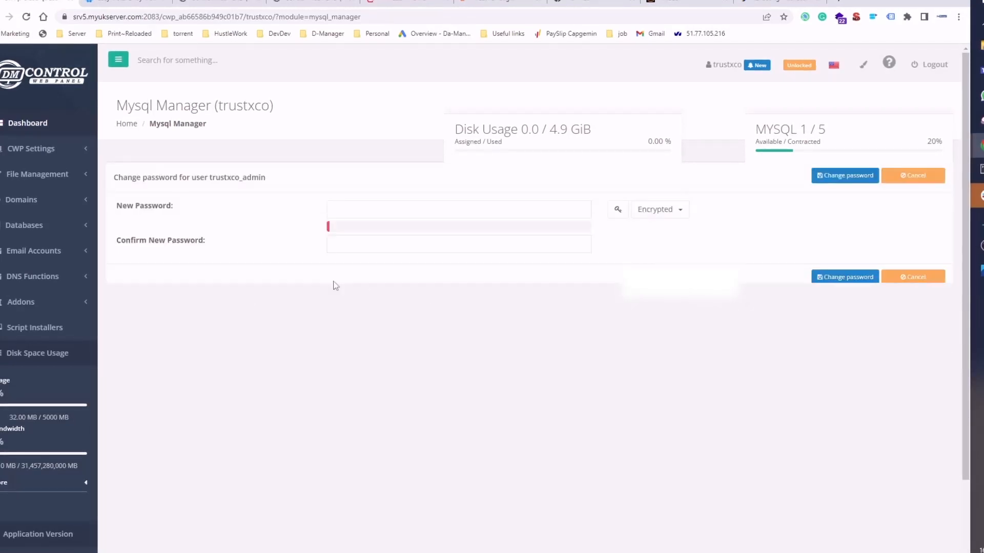
left_click(673, 216)
left_click(677, 209)
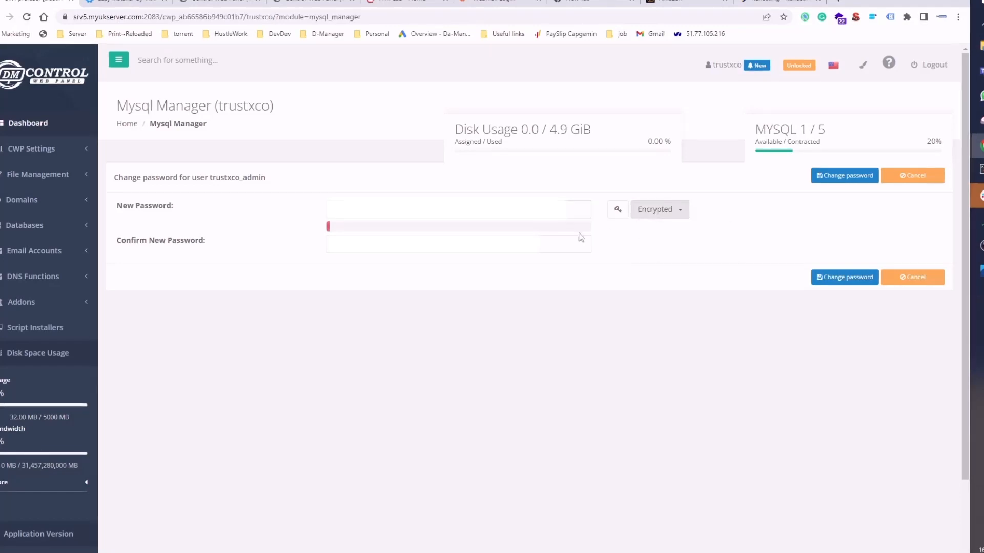
left_click(578, 210)
key("ctrl+v")
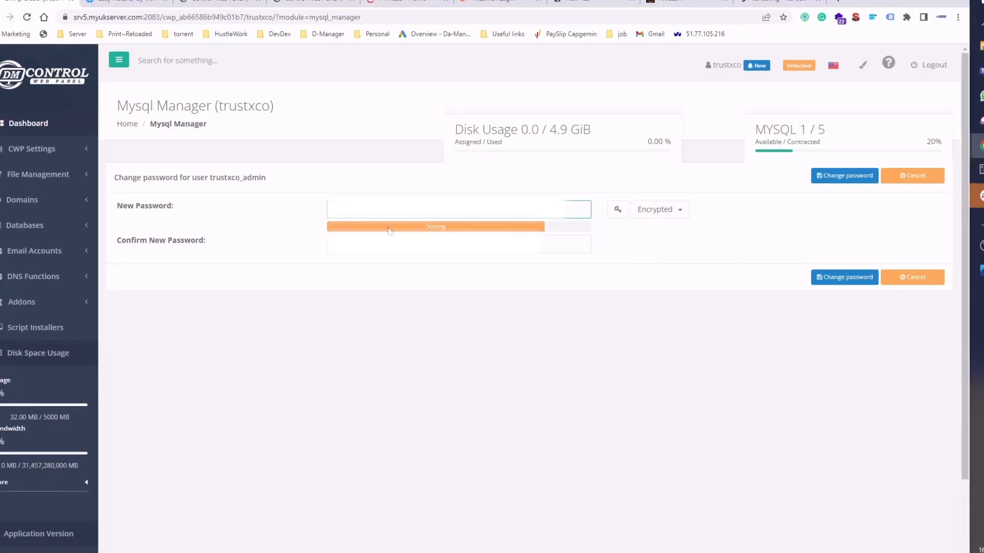
left_click(369, 247)
left_click(364, 211)
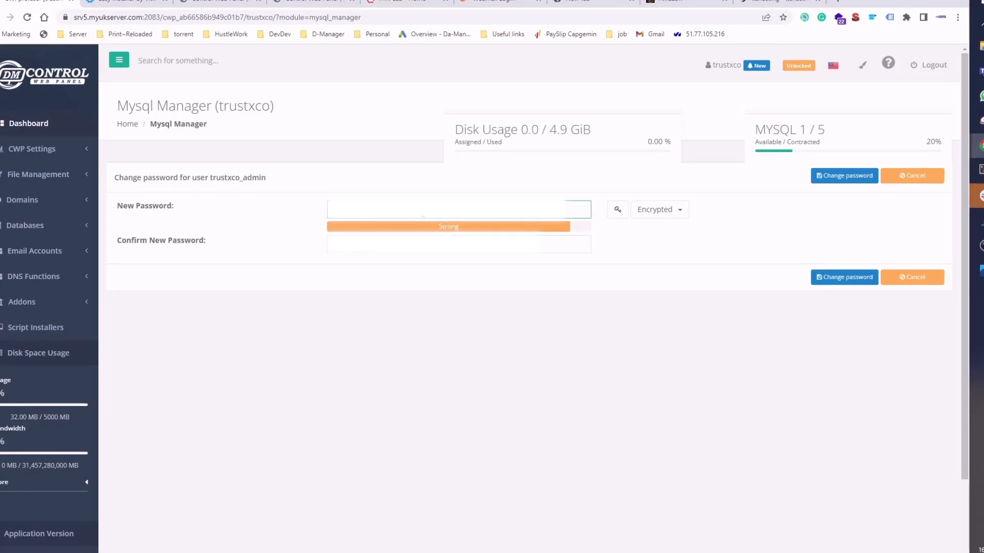
key("BackSpace")
key("BackSpace")
key("BackSpace")
key("BackSpace")
key("BackSpace")
key("BackSpace")
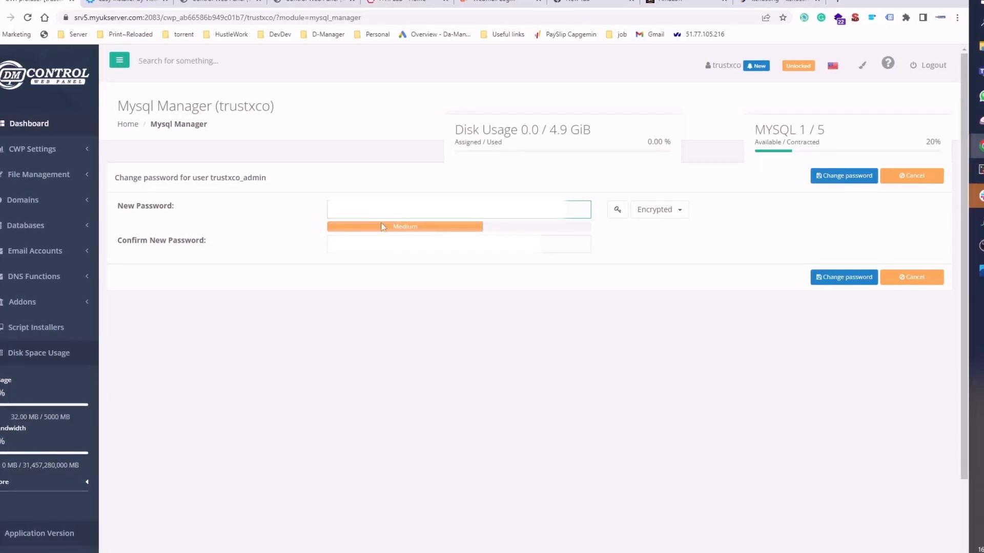
key("BackSpace")
type("***")
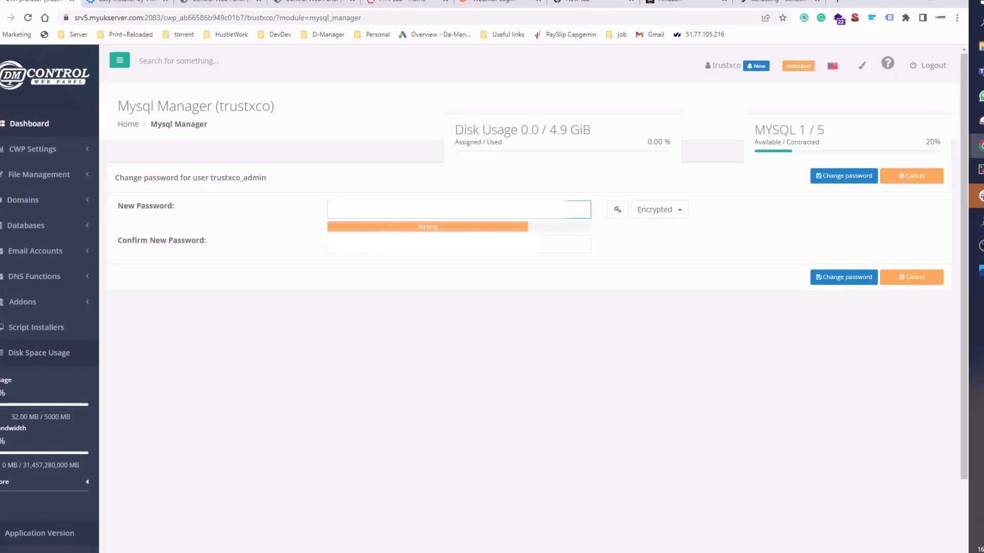
type("**")
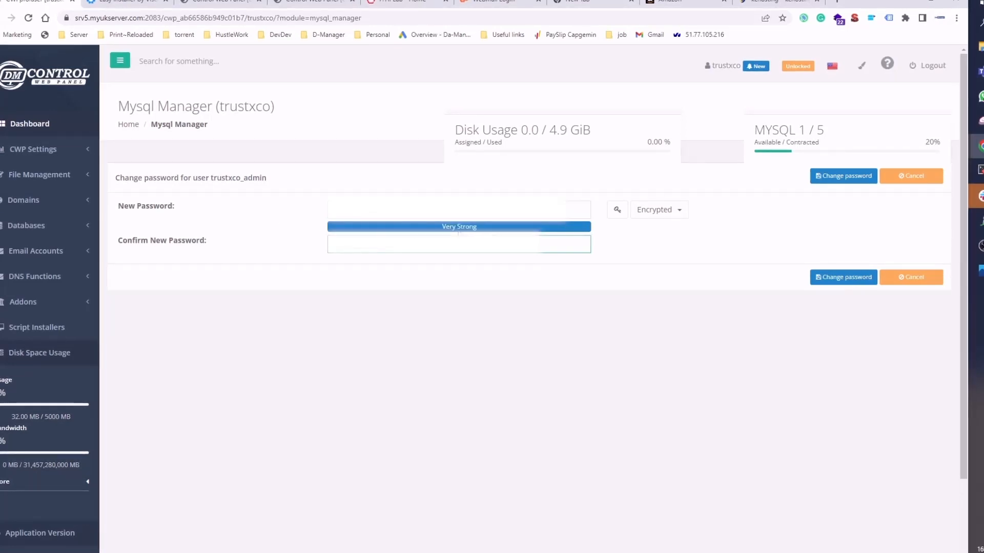
left_click(843, 277)
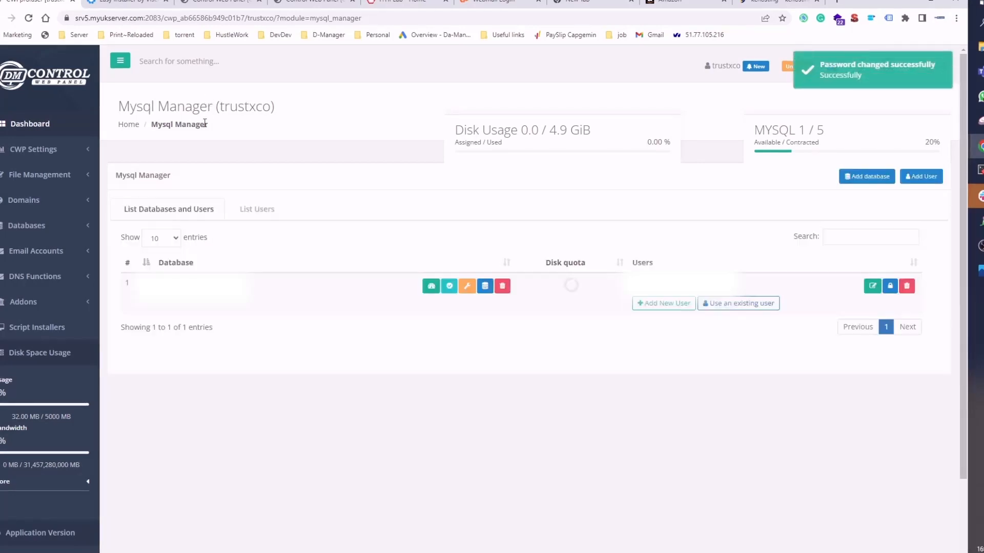
- Return to the installer and paste the new database password
left_click(141, 3)
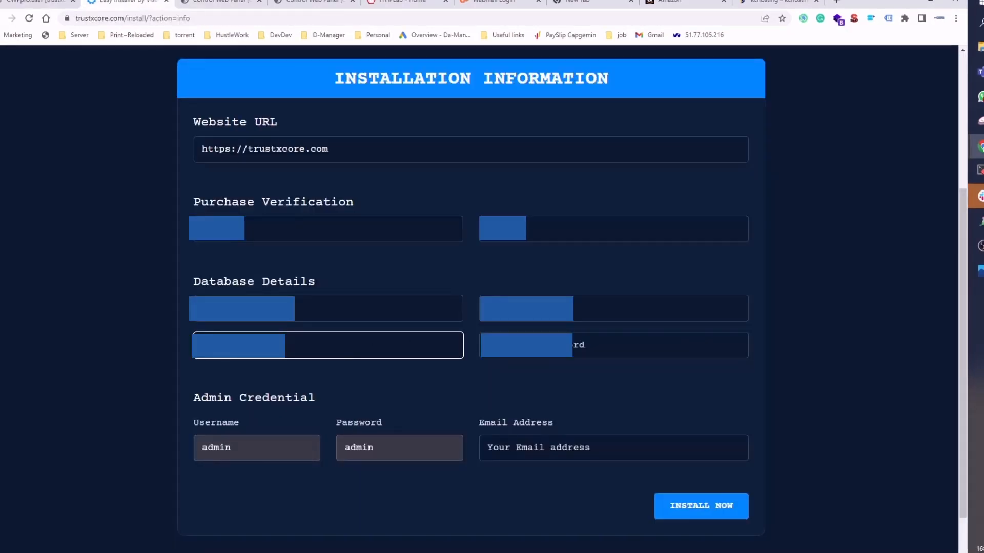
left_click(553, 345)
key("ctrl+v")
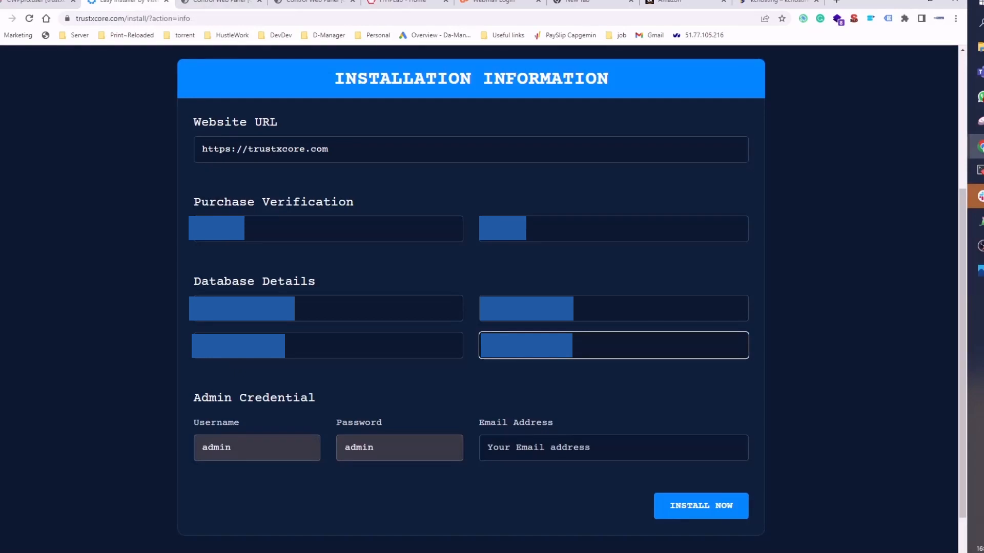
- Fill in the admin e-mail address and start the installation
key("alt+Tab")
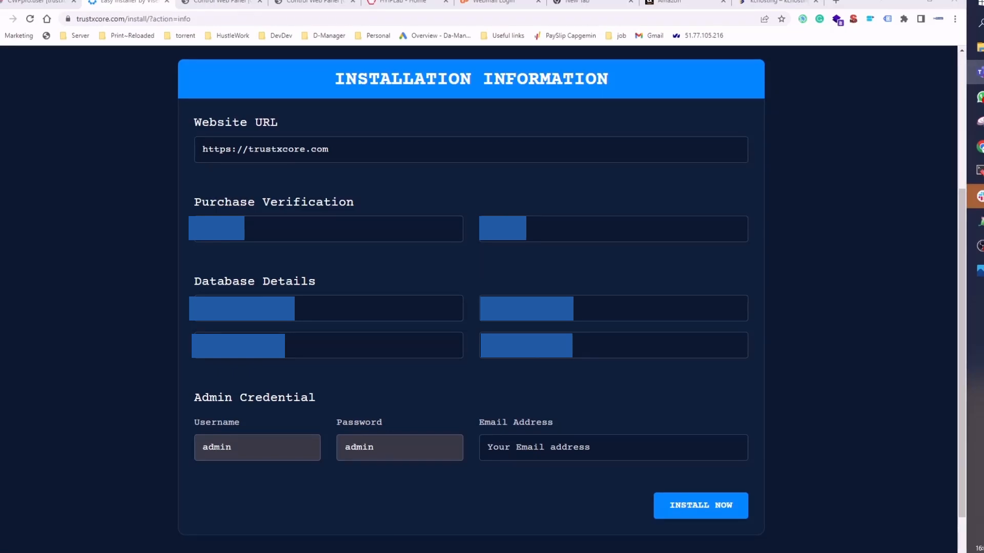
left_click(573, 450)
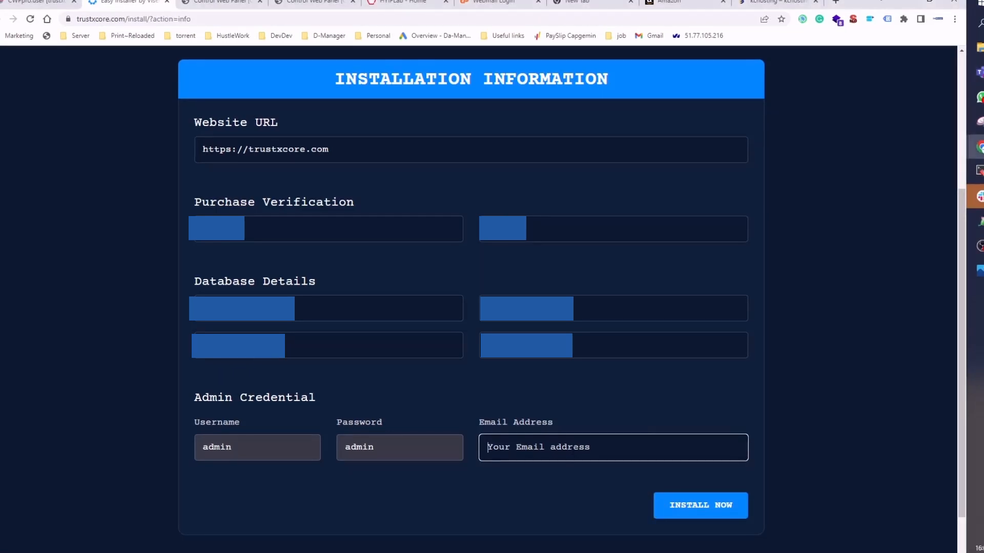
type("ADMIN")
key("ctrl+a")
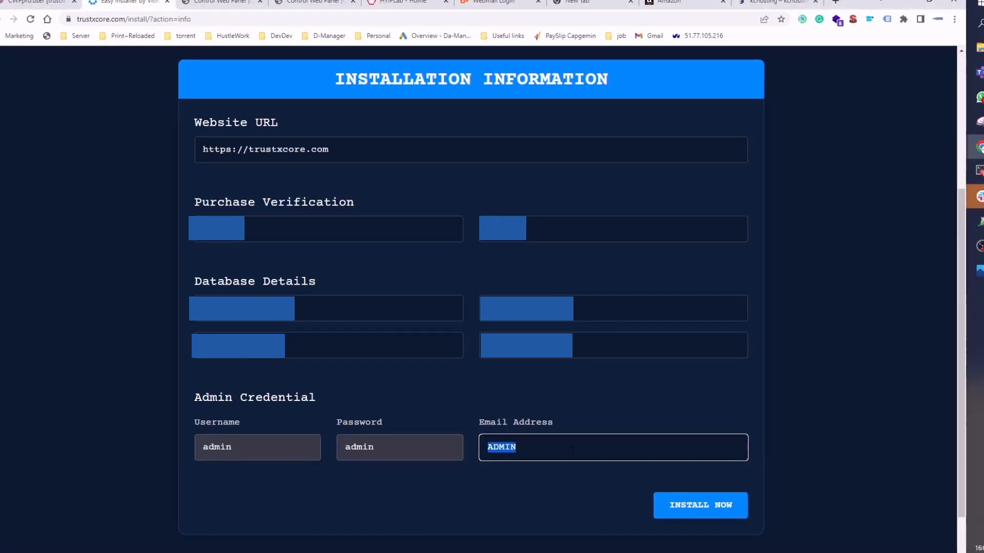
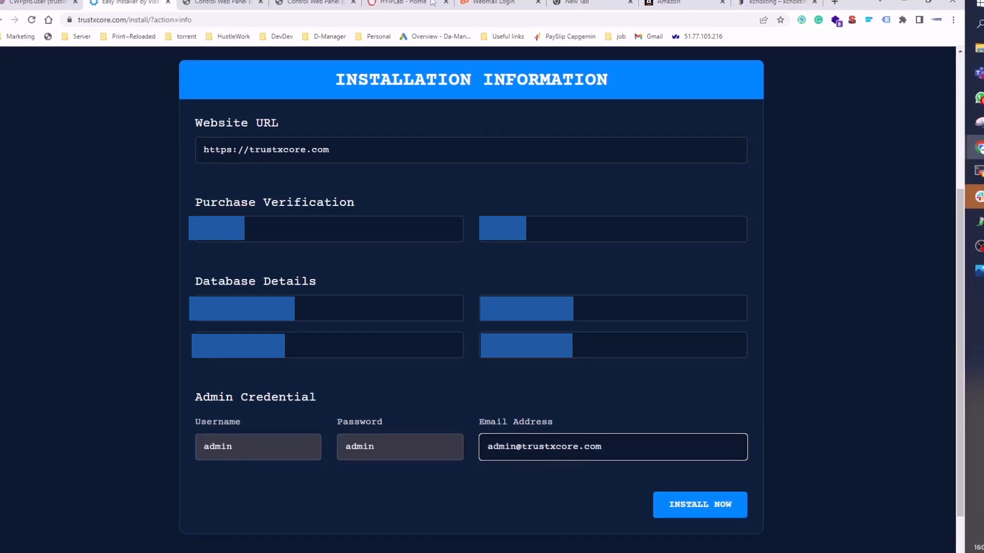
left_click(738, 506)
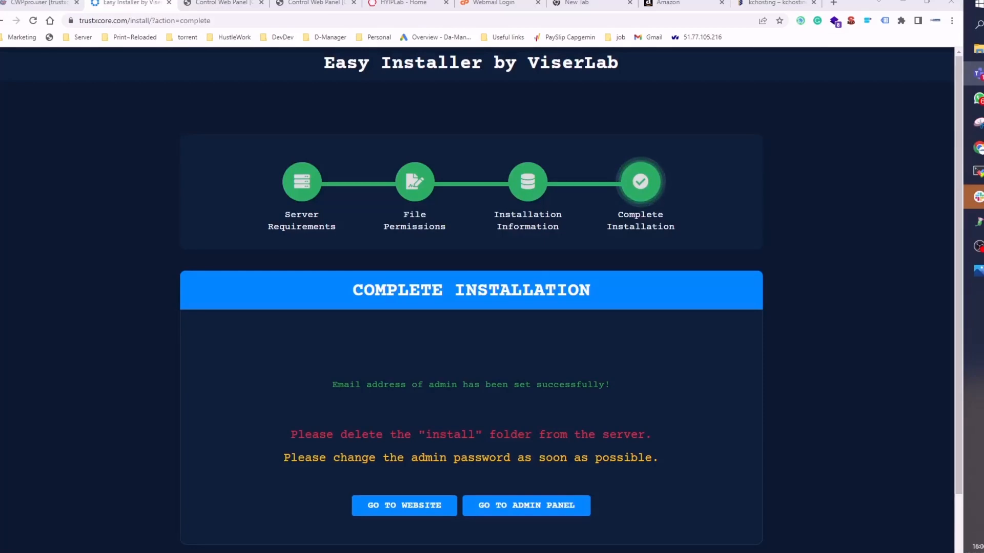
- Open the installed website and browse to its Plan page
scroll(472, 459, "down", 1)
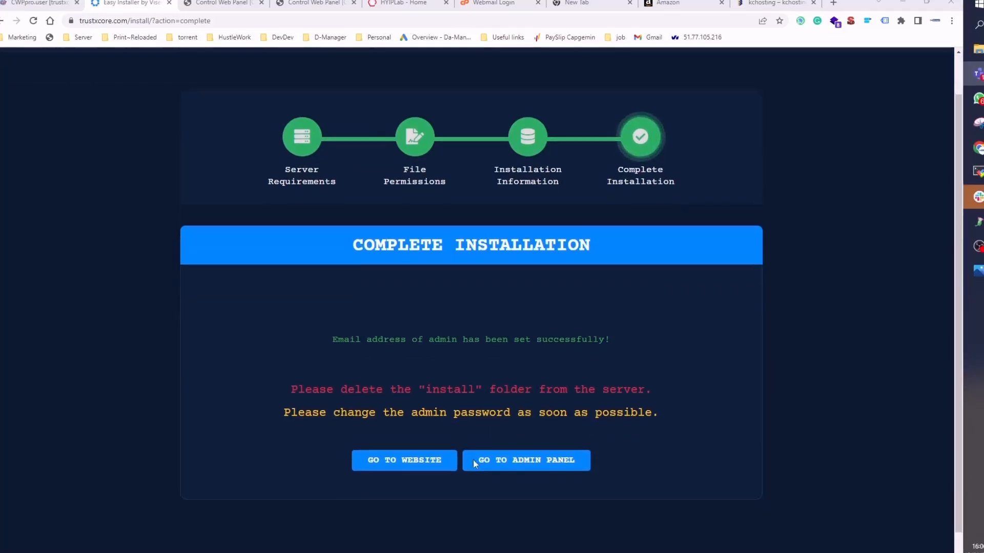
scroll(472, 459, "down", 1)
left_click(404, 439)
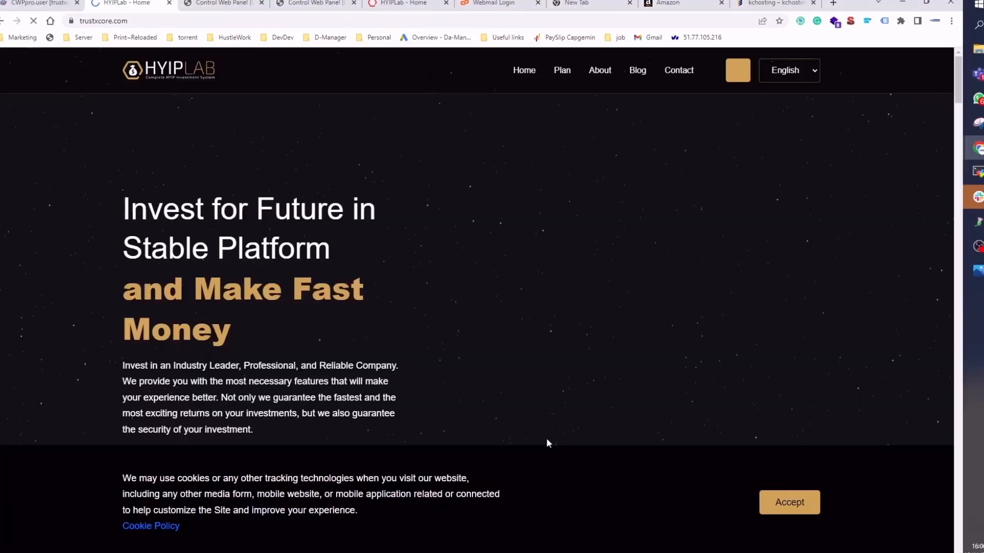
scroll(543, 76, "down", 8)
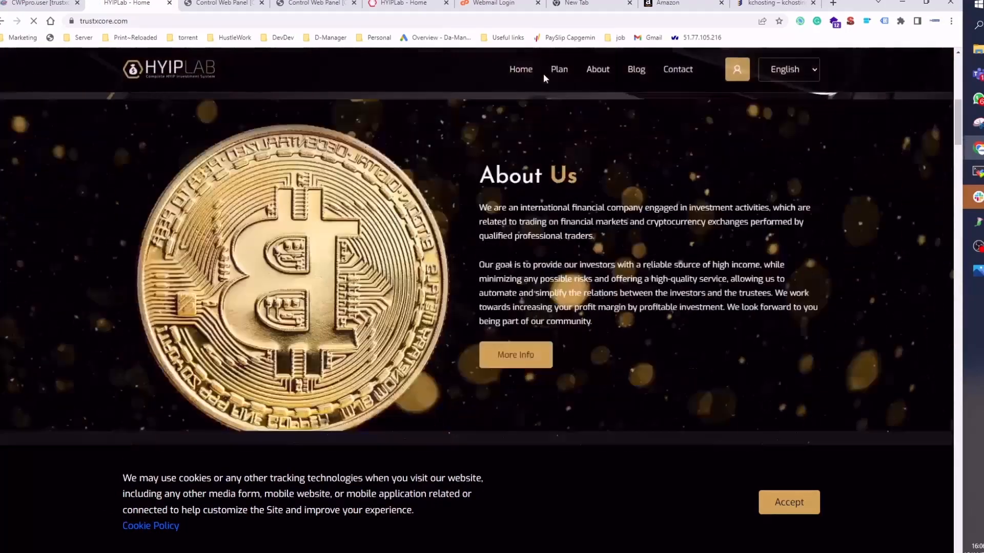
scroll(548, 76, "down", 5)
left_click(558, 72)
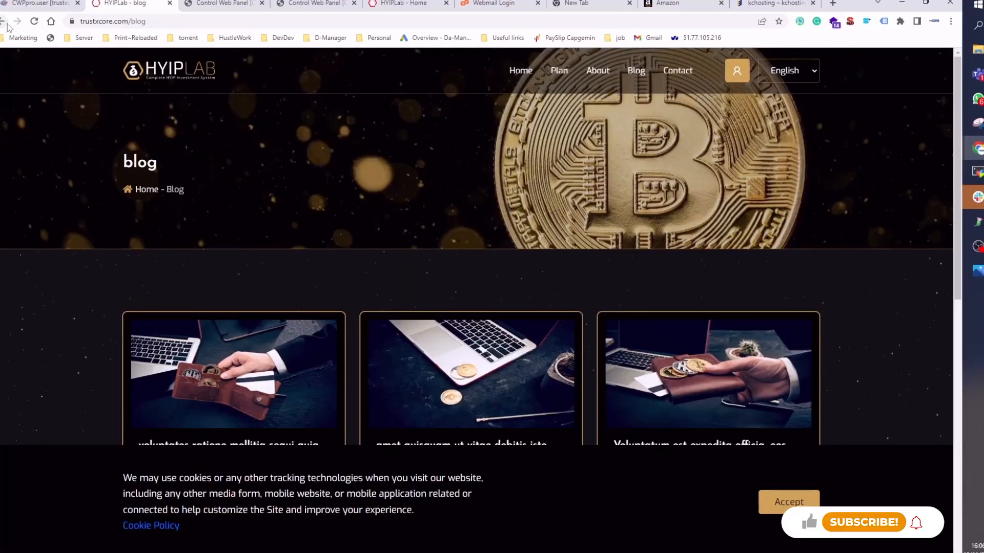
- Delete the install folder from public_html in the file manager, skipping the trash confirmation
left_click(3, 21)
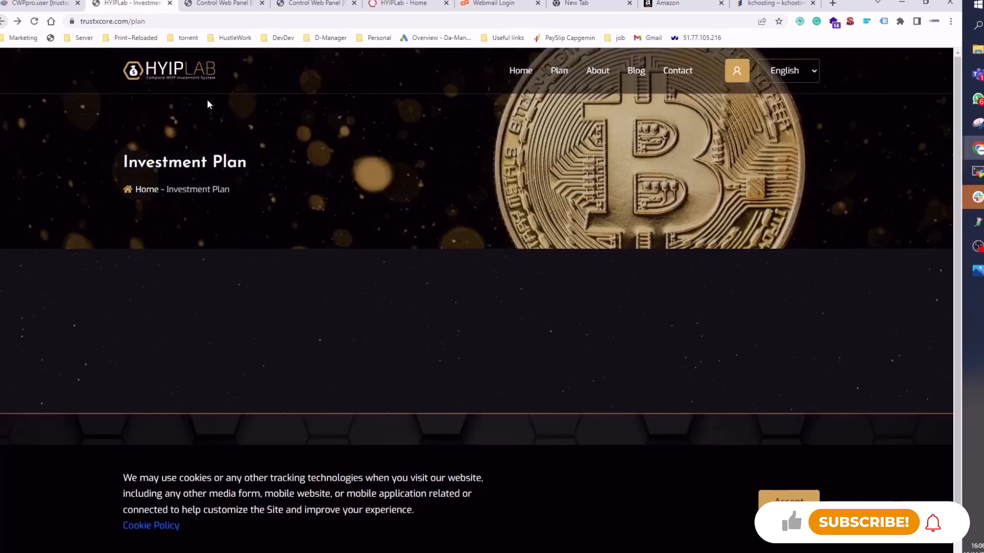
left_click(3, 22)
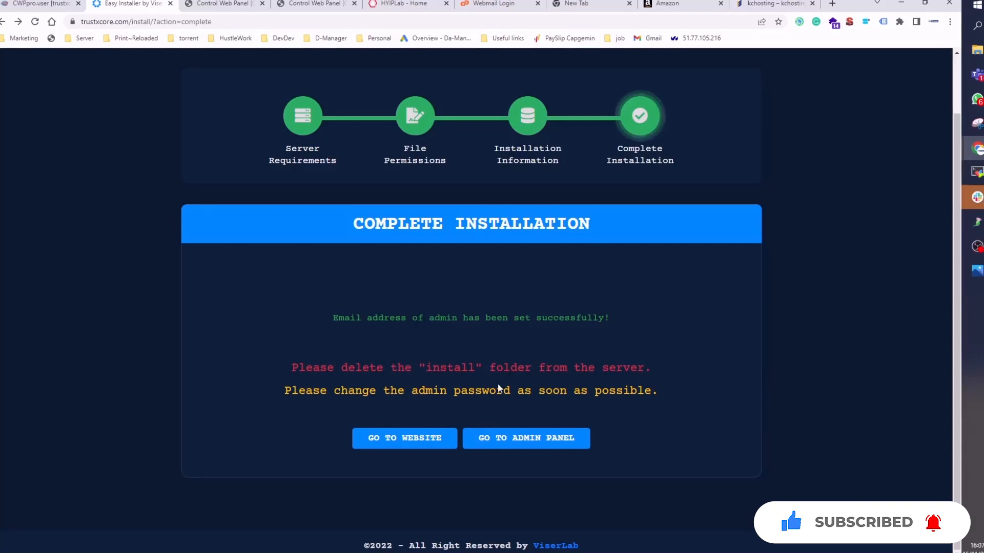
left_click(222, 4)
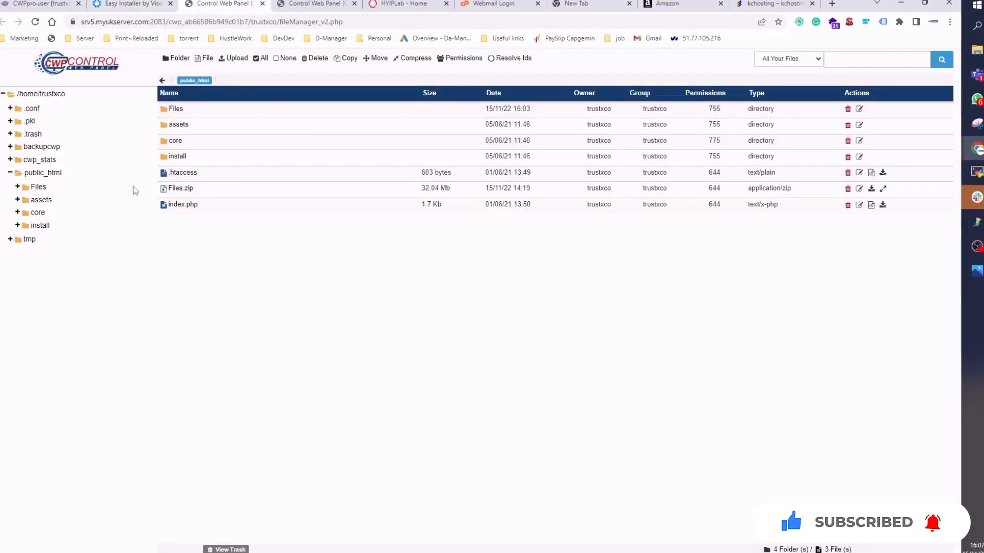
left_click(57, 172)
left_click(206, 157)
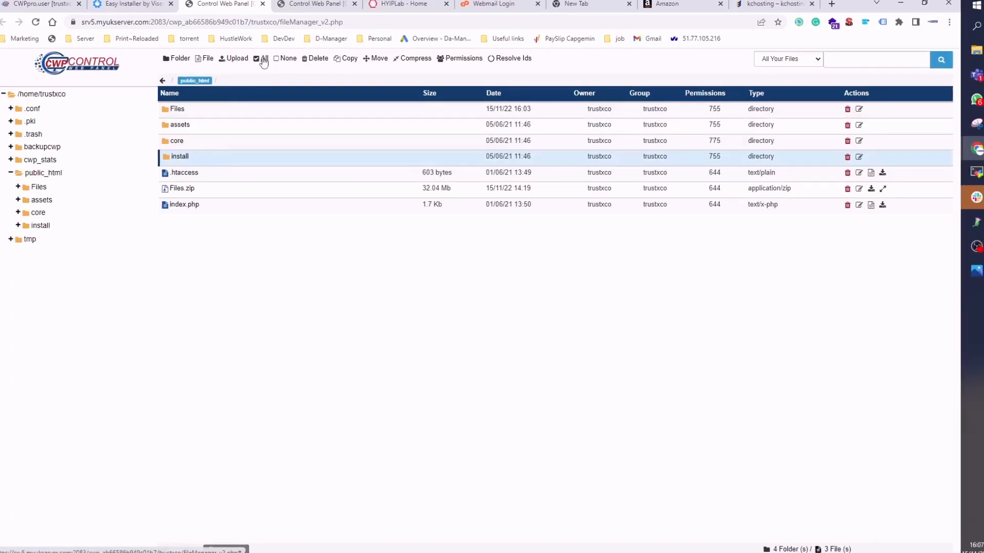
left_click(261, 59)
left_click(191, 158)
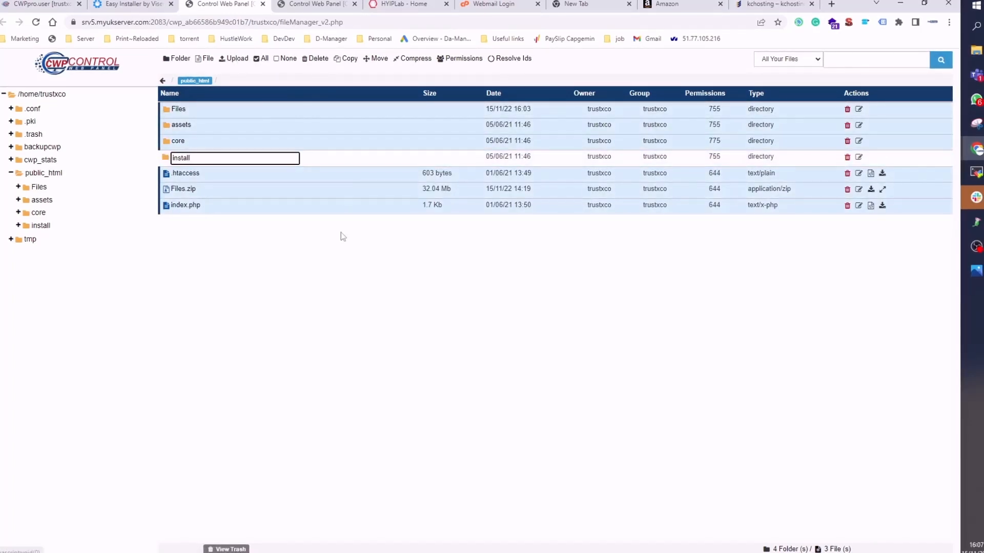
left_click(263, 59)
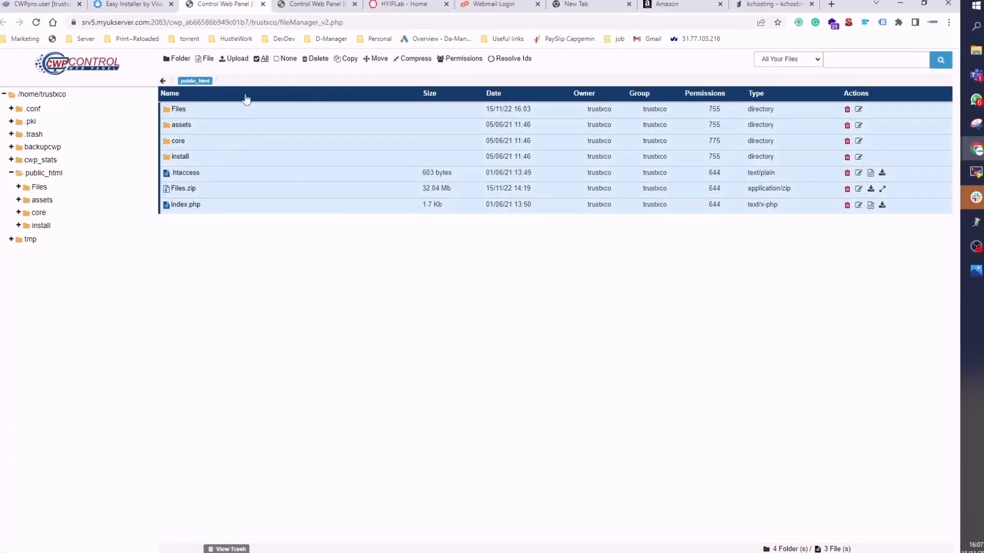
left_click(35, 177)
left_click(223, 157)
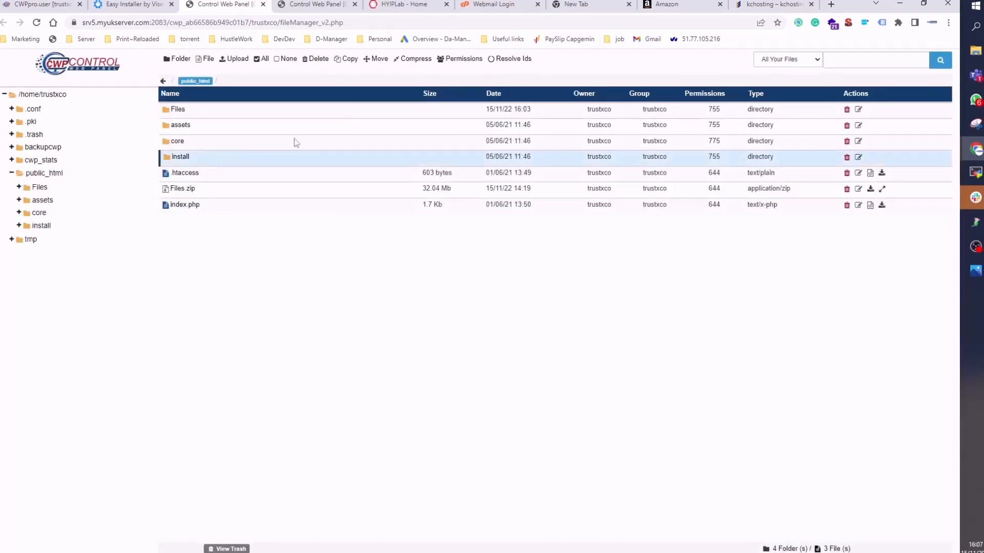
left_click(318, 59)
left_click(605, 195)
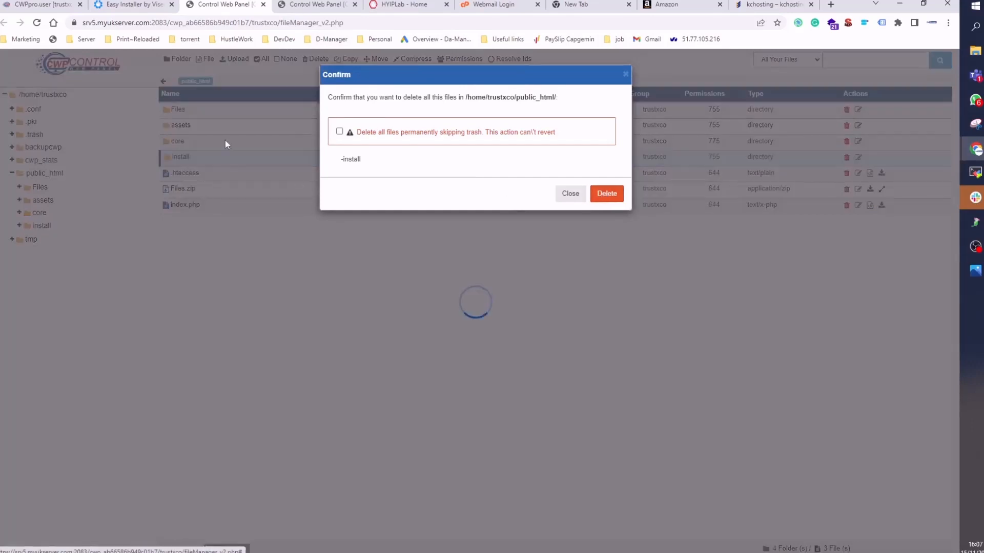
- Open the website from the installer's completion page and browse its Contact and Plan pages
left_click(128, 4)
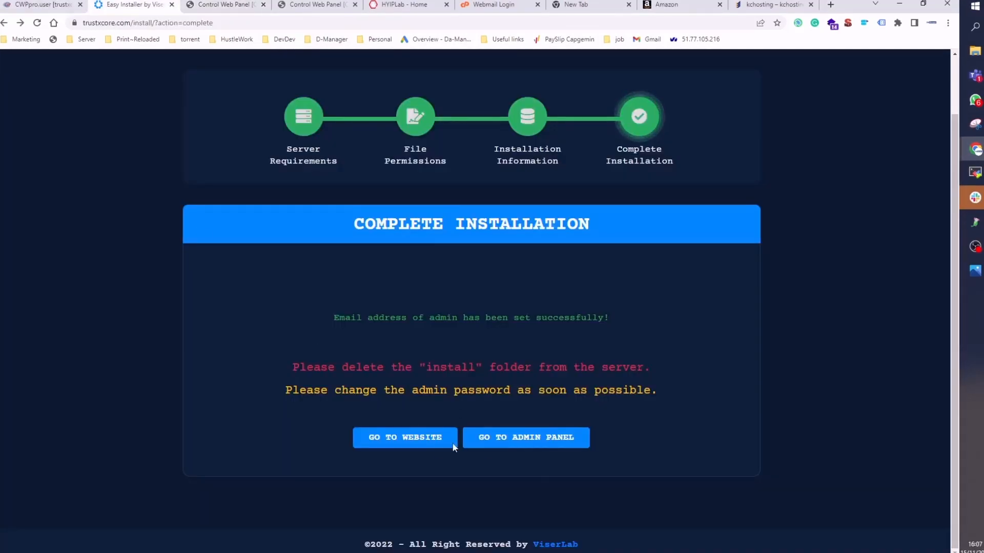
left_click(425, 443)
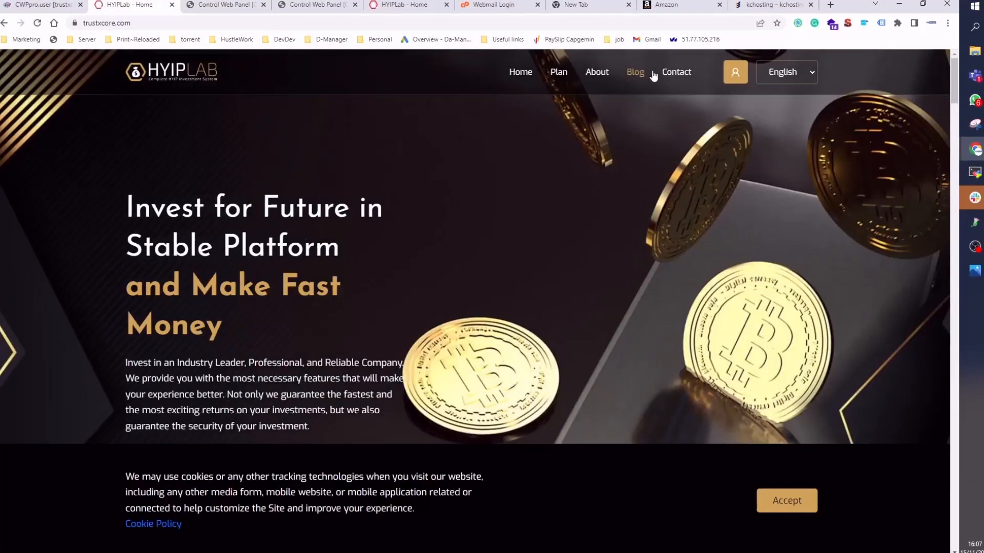
left_click(671, 77)
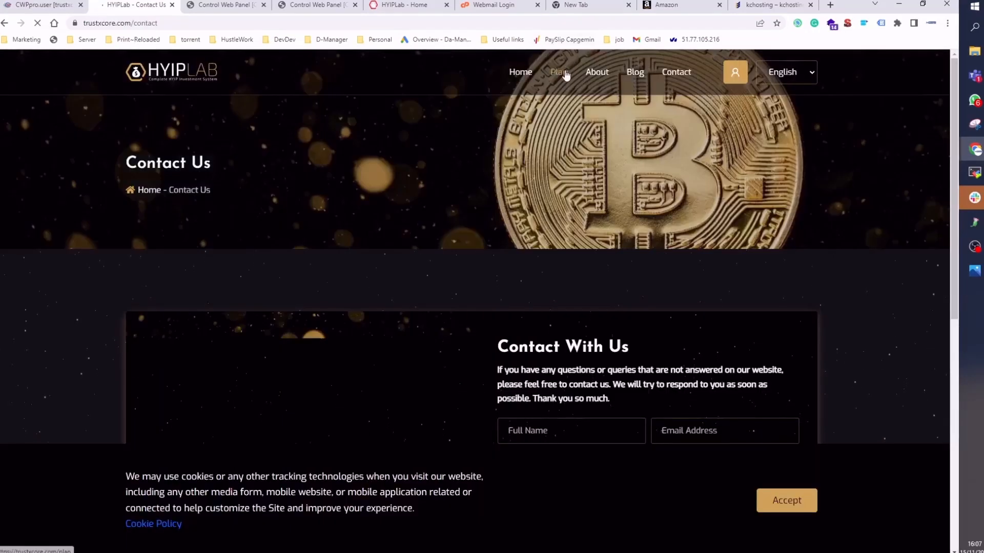
left_click(565, 76)
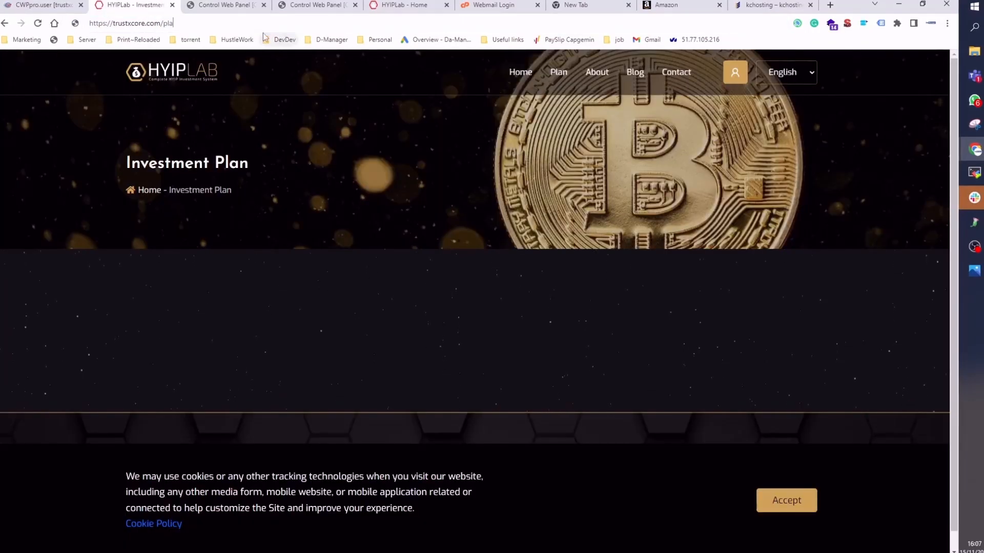
- Open the site's admin login page at trustxcore.com/admin and fill in the username admin
key("BackSpace")
key("BackSpace")
key("BackSpace")
type("admin")
key("Return")
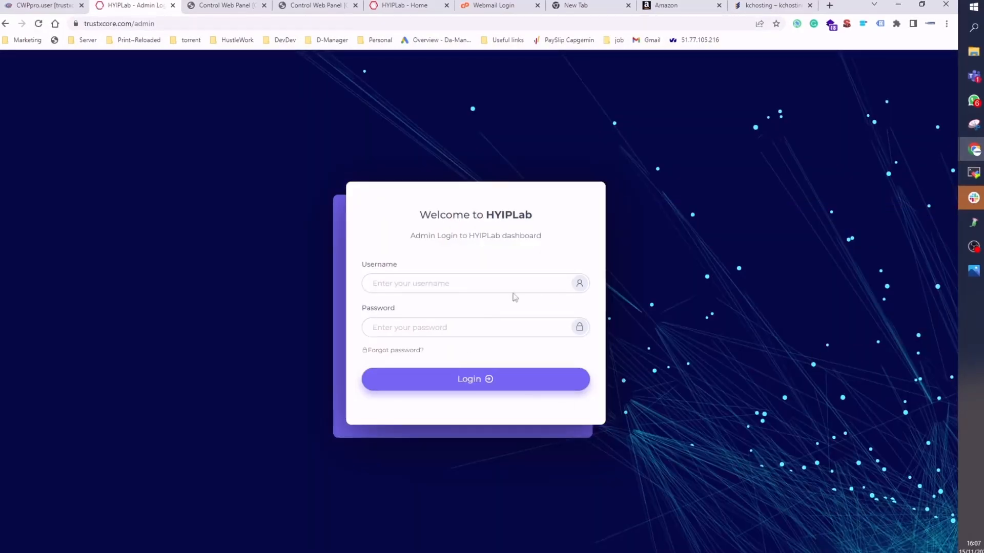
left_click(481, 282)
key("Tab")
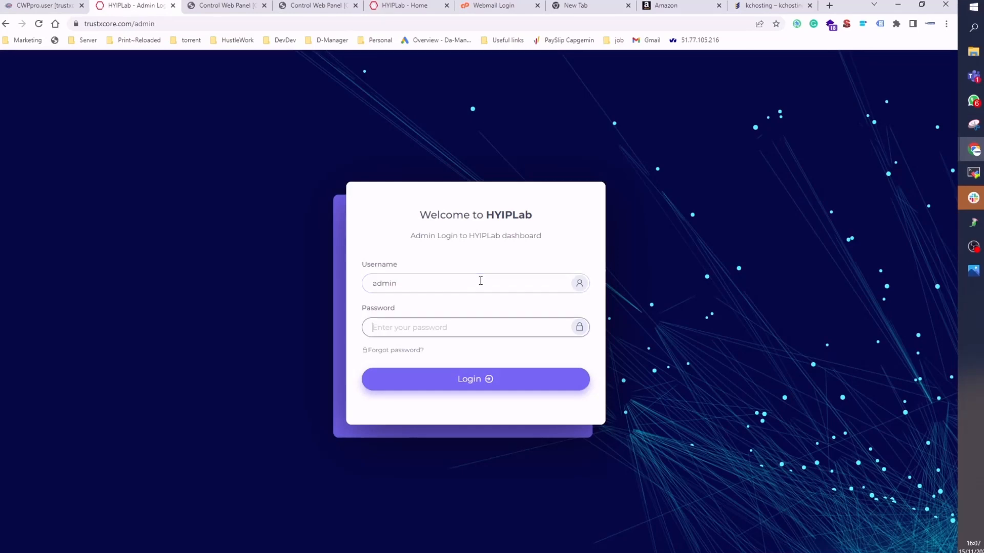
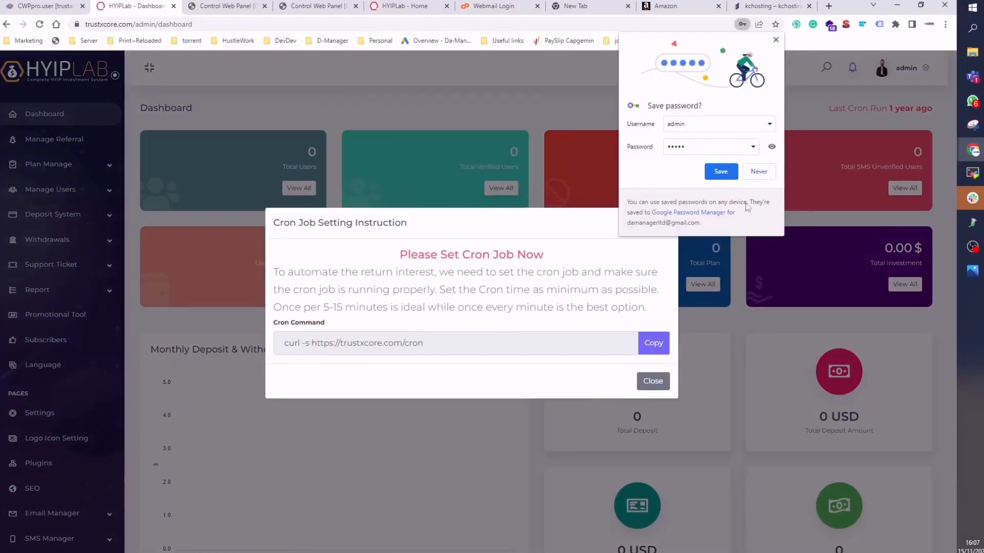
- Decline the browser's offer to save the admin login password
left_click(763, 179)
left_click(576, 169)
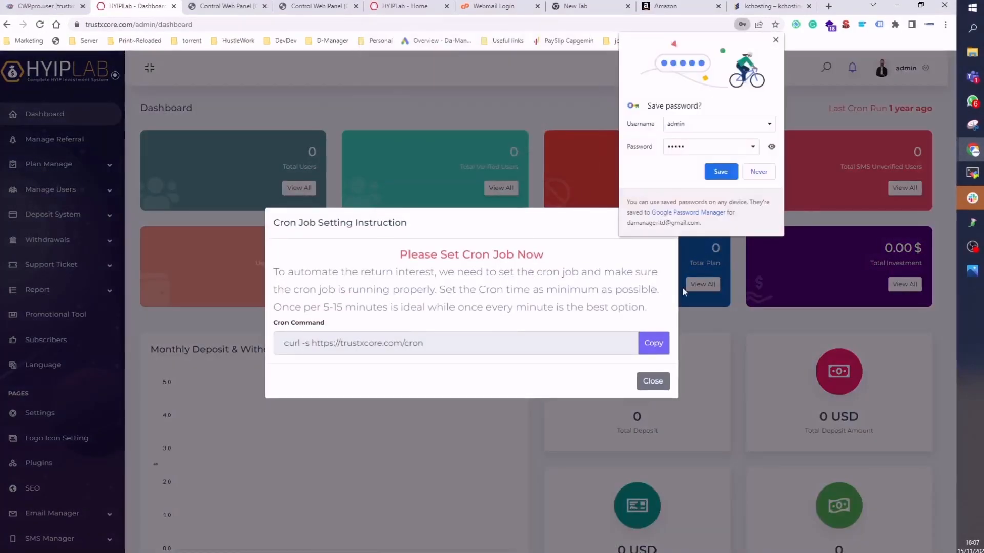
left_click(756, 173)
left_click(650, 340)
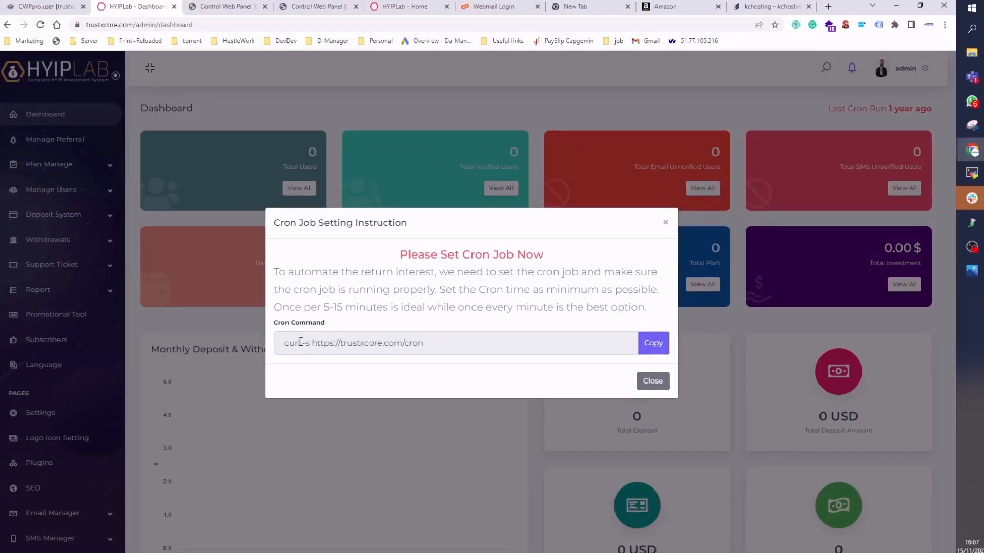
left_click_drag(284, 343, 425, 342)
left_click(653, 342)
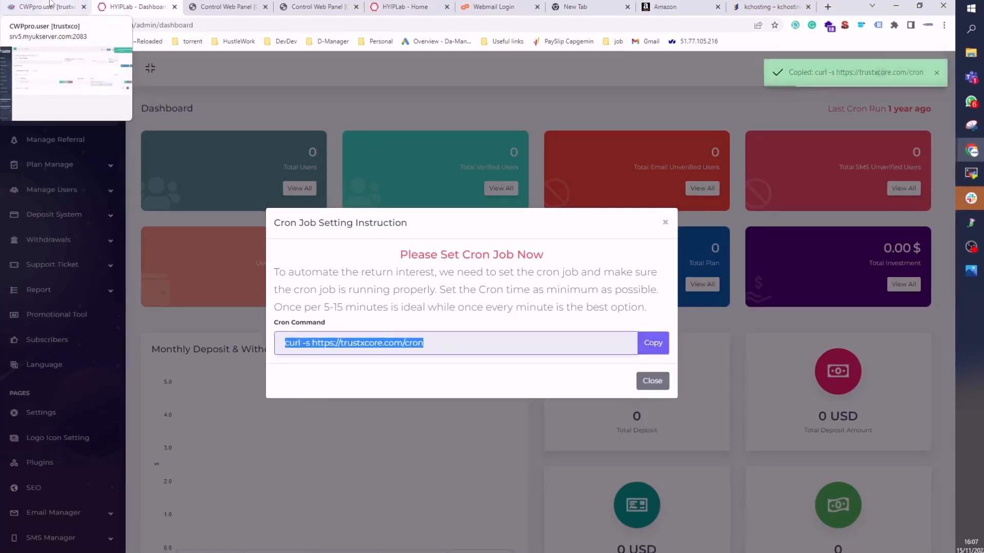
left_click(50, 5)
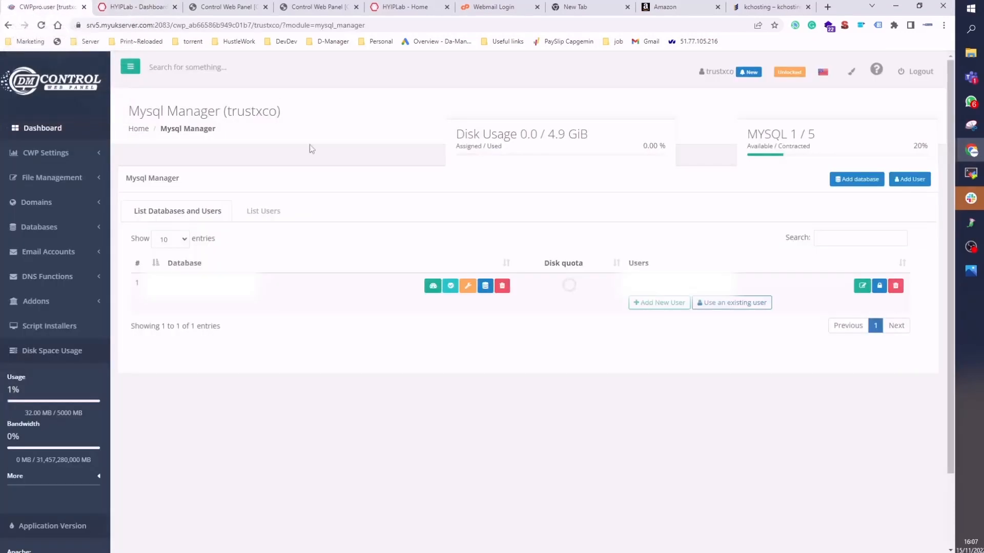
type("cron")
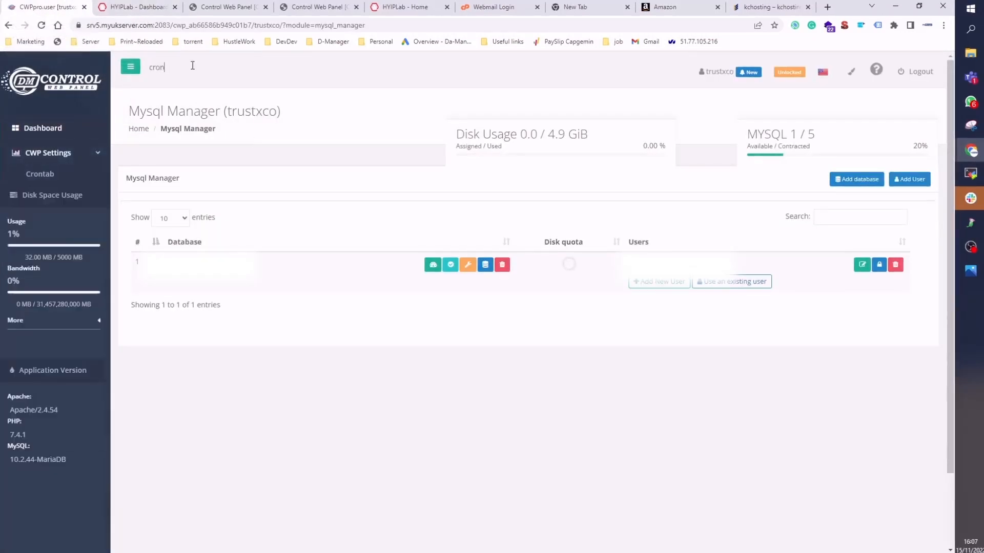
left_click(88, 185)
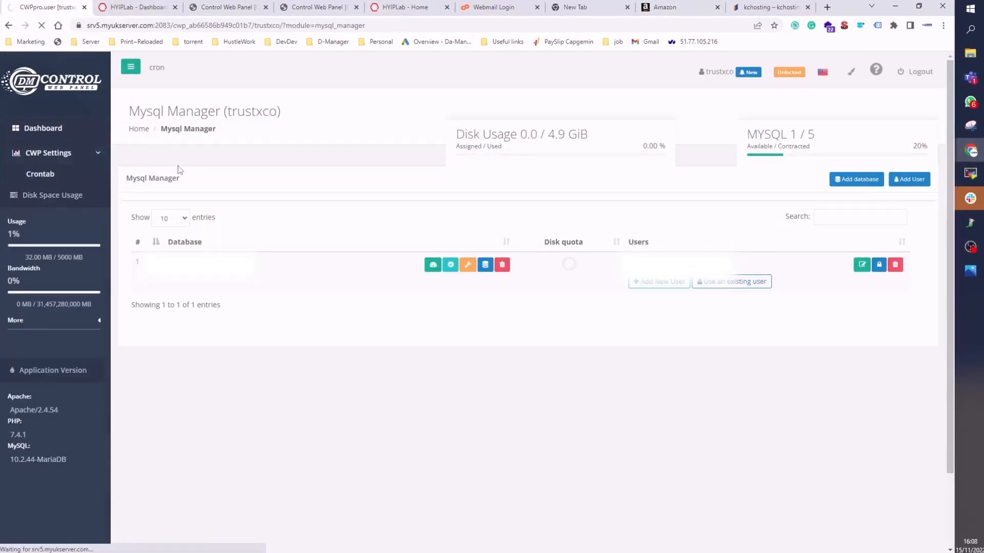
left_click(898, 172)
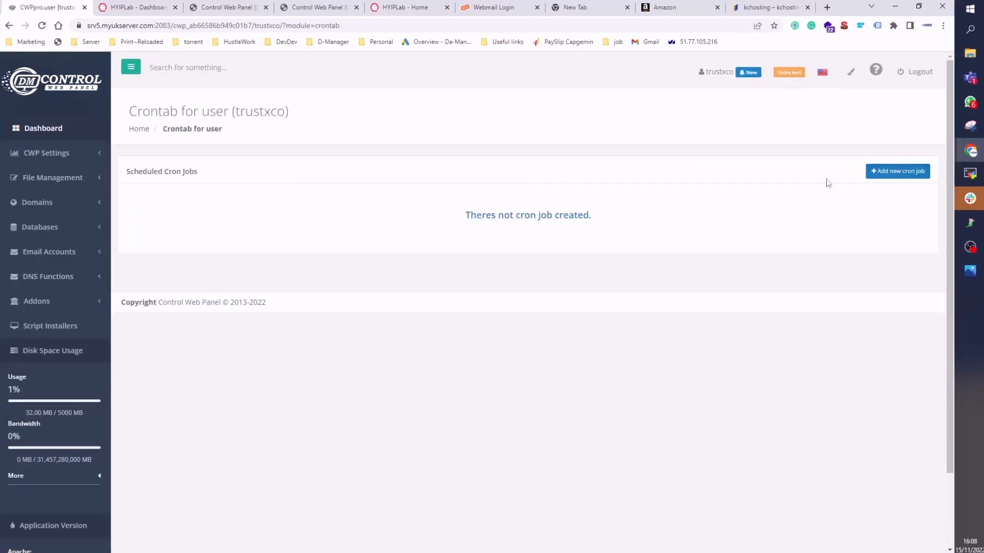
left_click(325, 232)
key("ctrl+v")
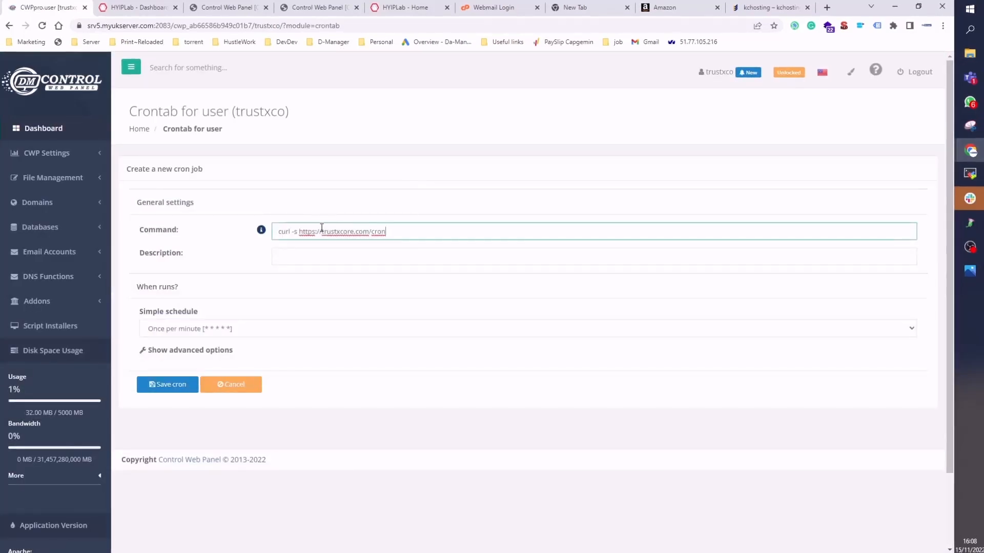
key("Tab")
left_click(306, 324)
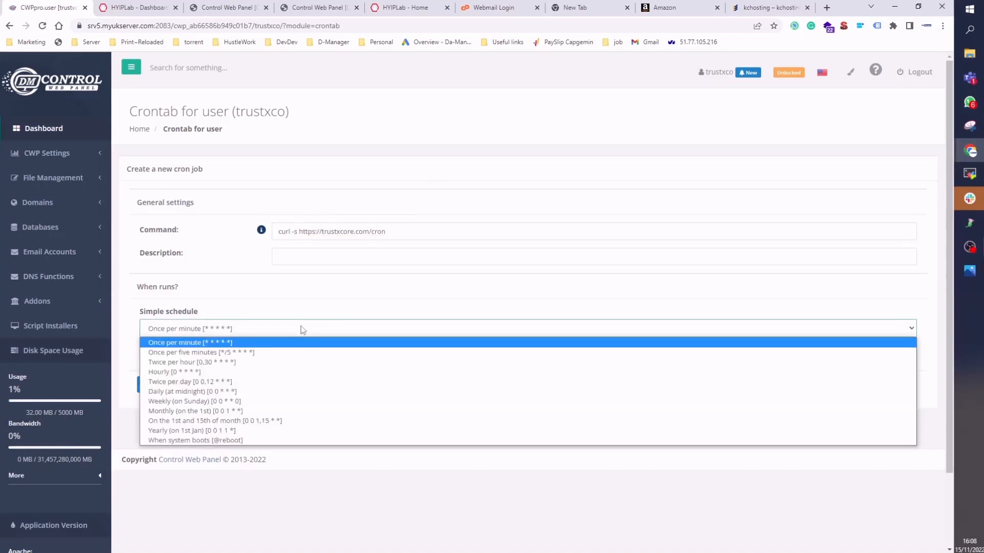
left_click(286, 371)
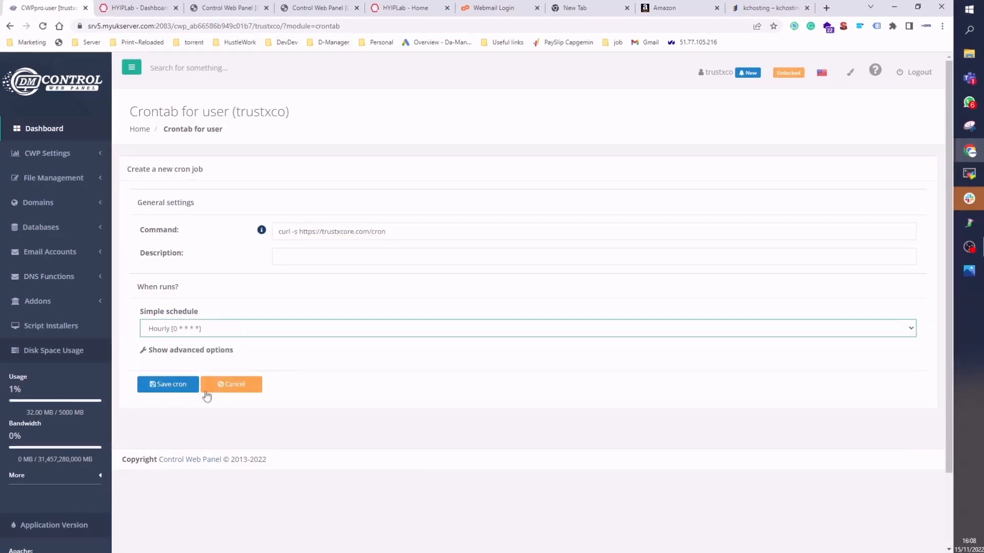
left_click(180, 386)
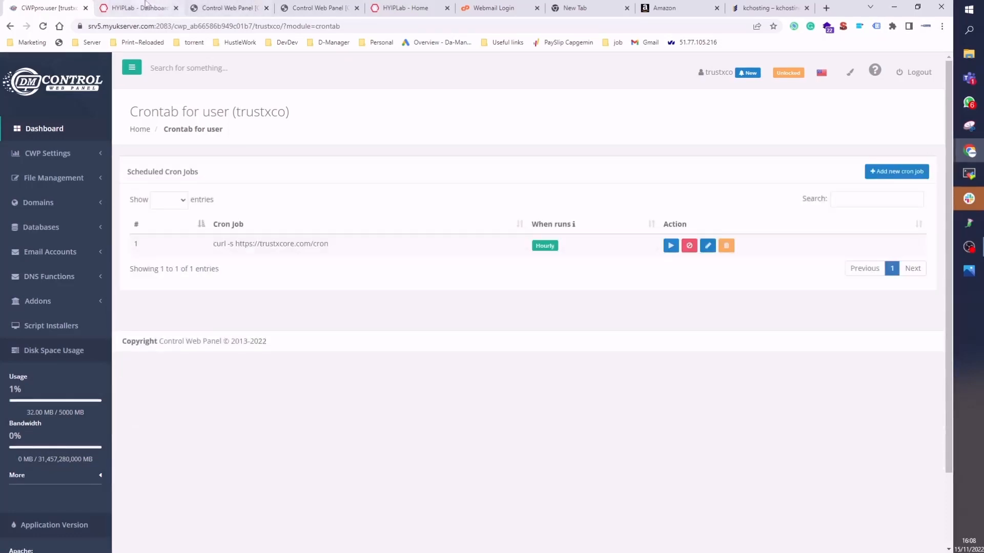
- Back in the admin dashboard, close the cron instruction dialog and log out of the admin panel
left_click(146, 7)
left_click(649, 380)
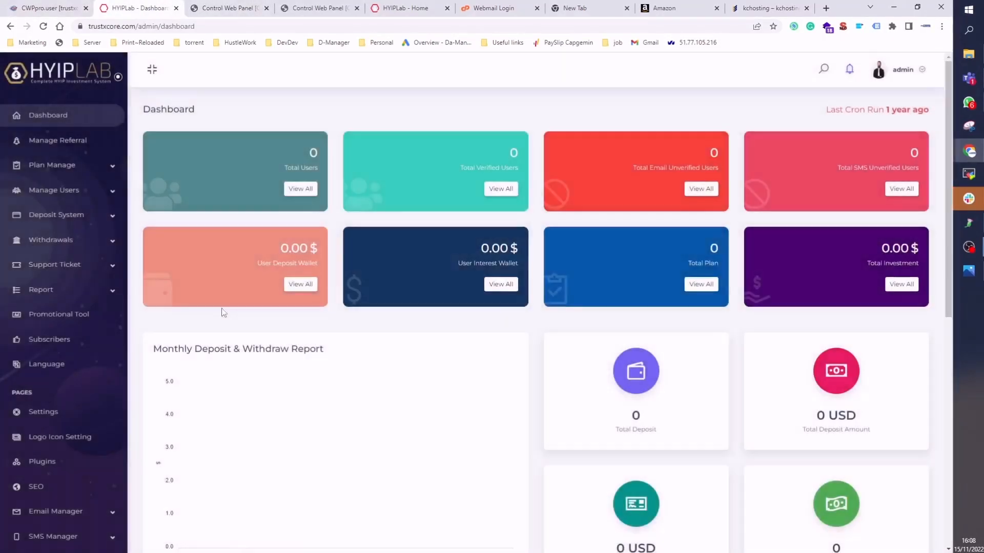
left_click(915, 74)
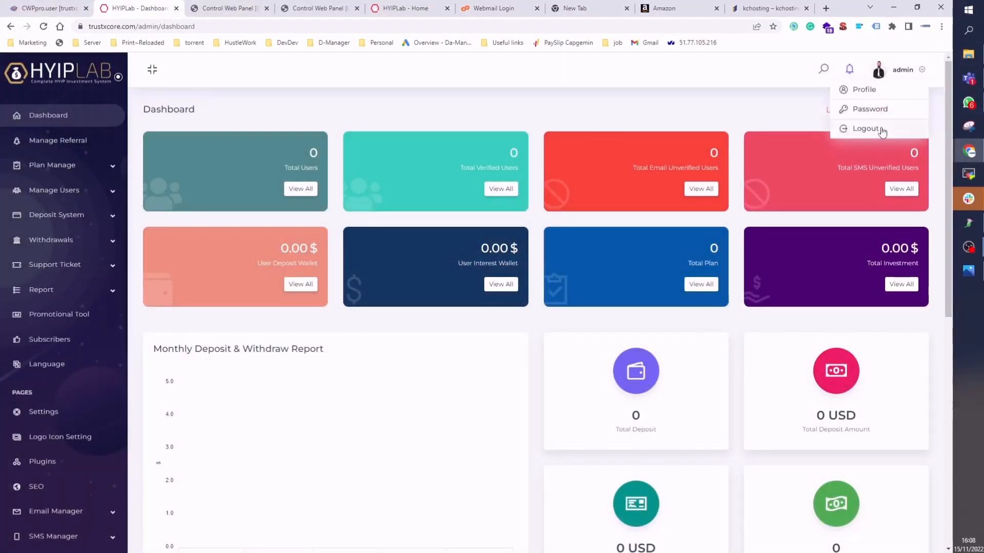
left_click(830, 128)
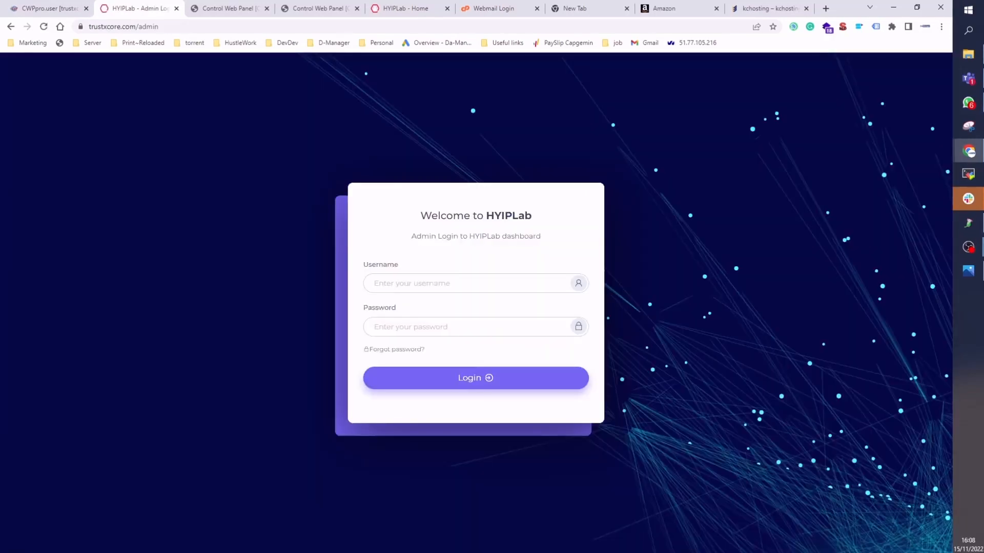